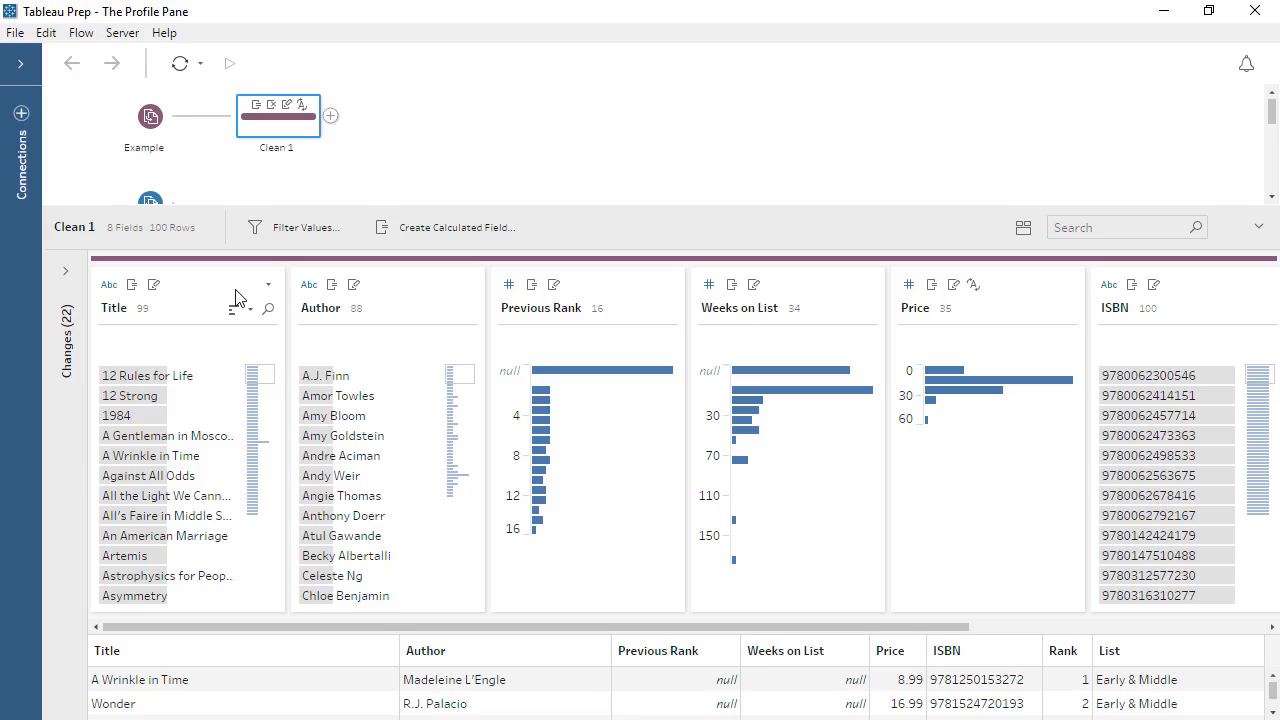
Browse further down the Title values and sort the Author values by frequency in descending order.
{"action": "mouse_move", "coordinate": [197, 379]}
{"action": "left_click_drag", "start_coordinate": [268, 375], "coordinate": [268, 442]}
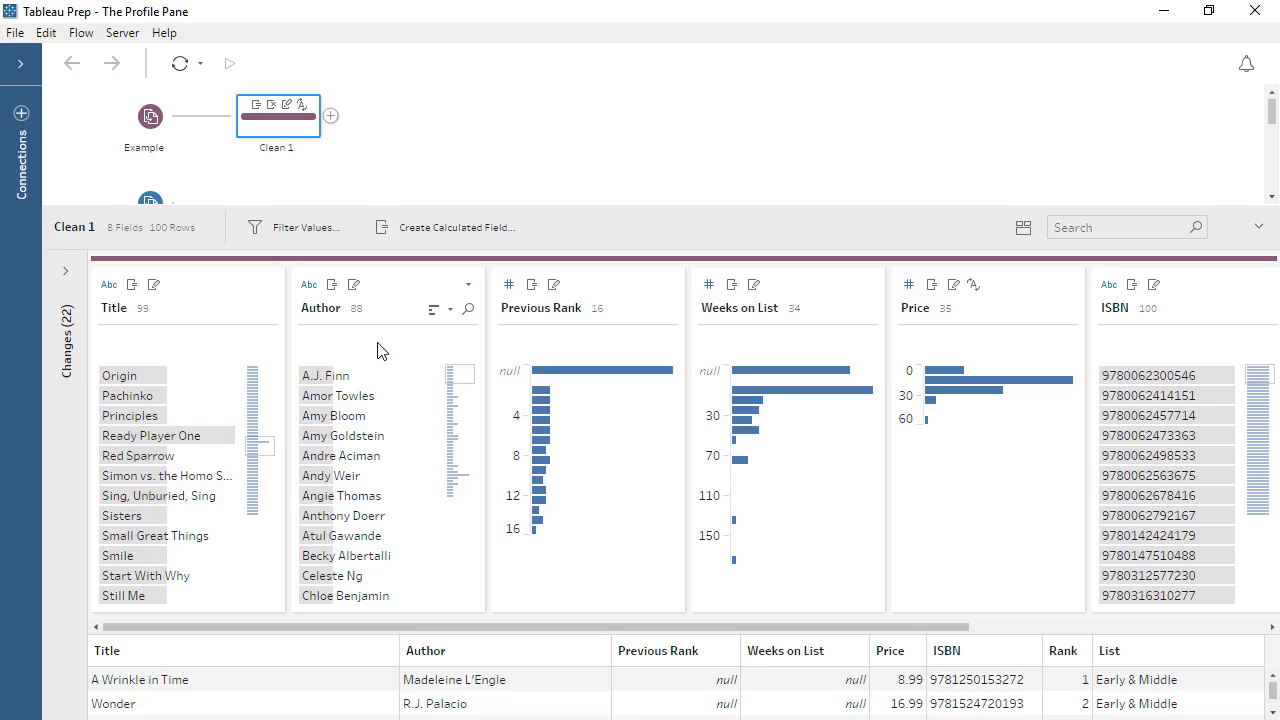
{"action": "left_click", "coordinate": [435, 310]}
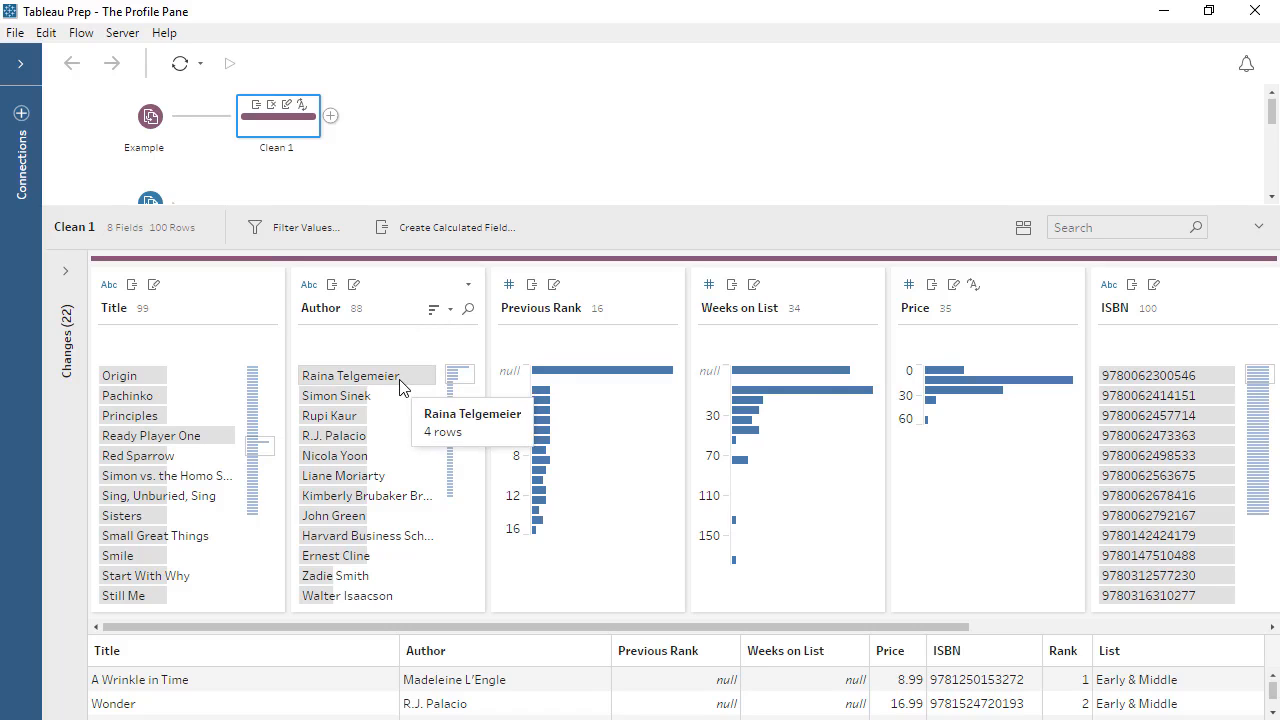
Highlight the most frequent author's related values across all fields from Title to List, and clear the selection.
{"action": "left_click", "coordinate": [401, 378]}
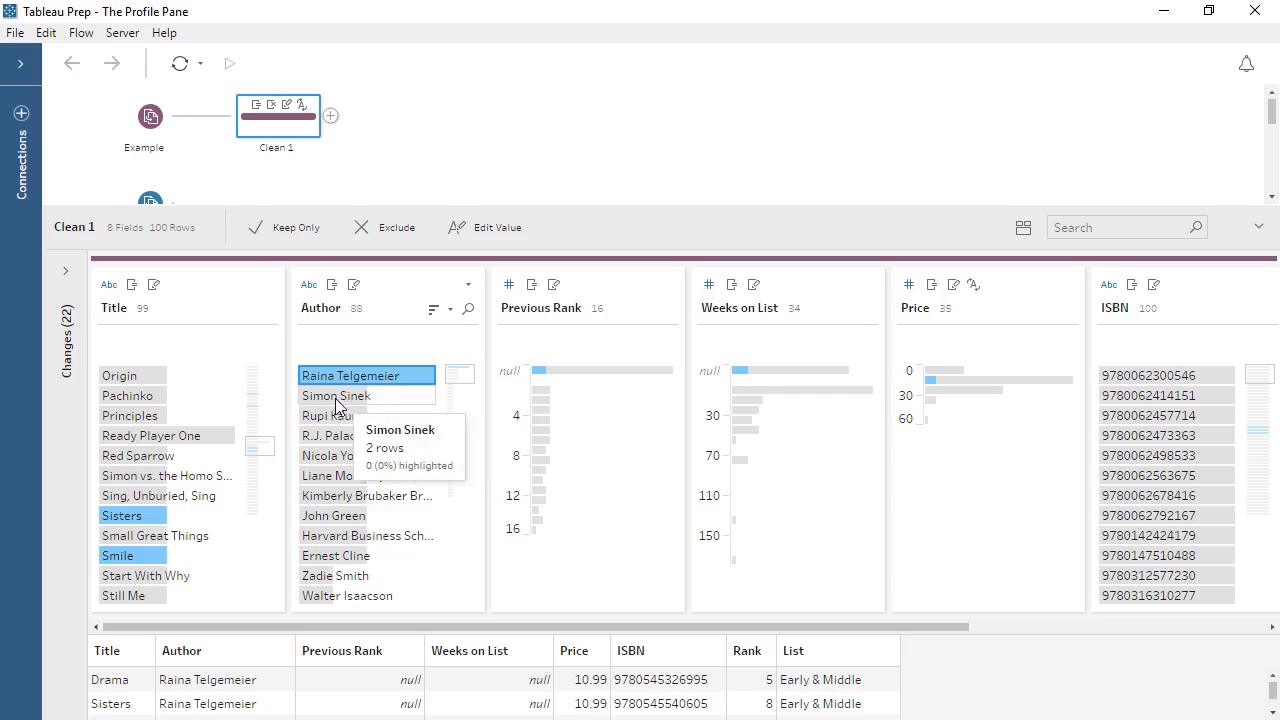
{"action": "left_click_drag", "start_coordinate": [268, 457], "coordinate": [276, 412]}
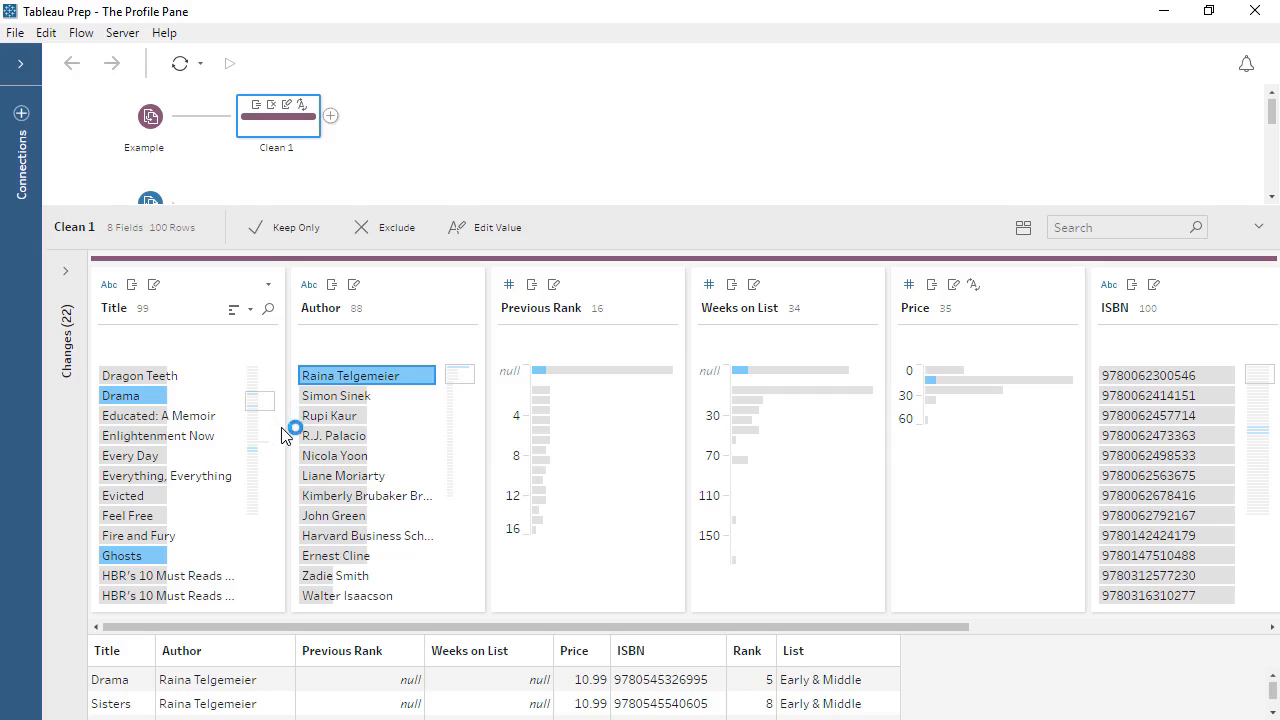
{"action": "mouse_move", "coordinate": [935, 388]}
{"action": "left_click_drag", "start_coordinate": [928, 628], "coordinate": [1249, 627]}
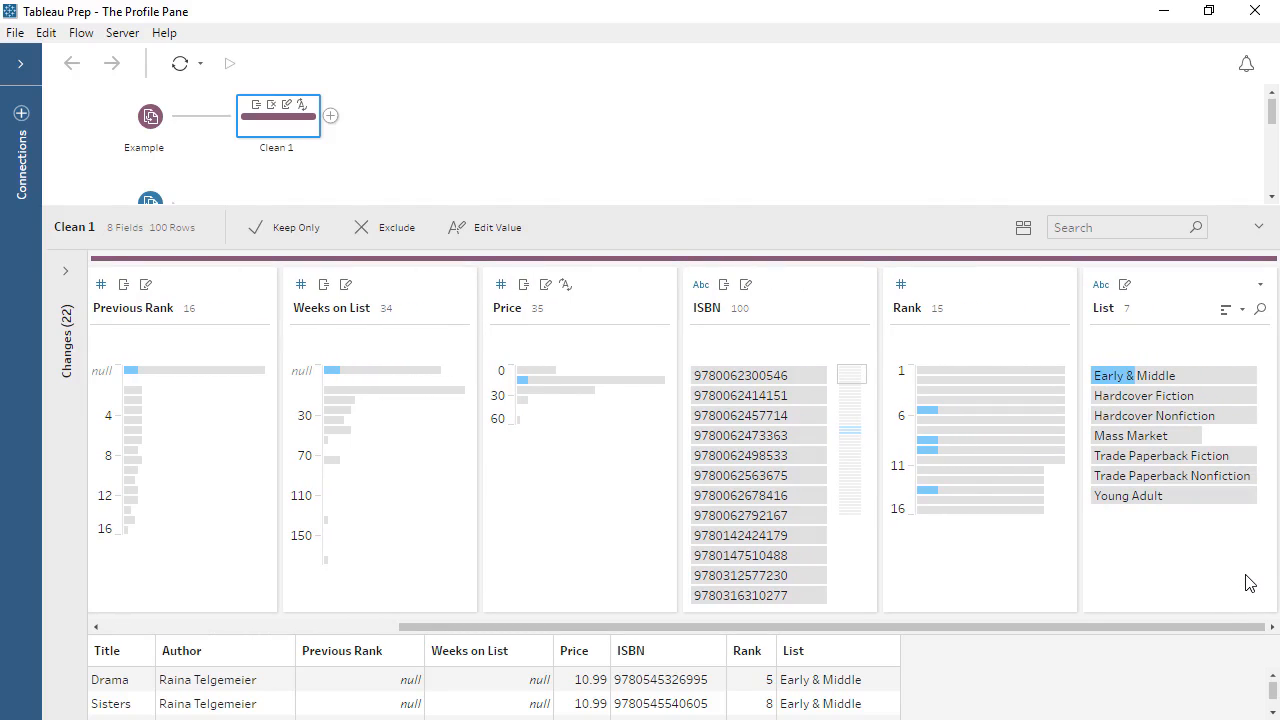
{"action": "left_click", "coordinate": [1249, 583]}
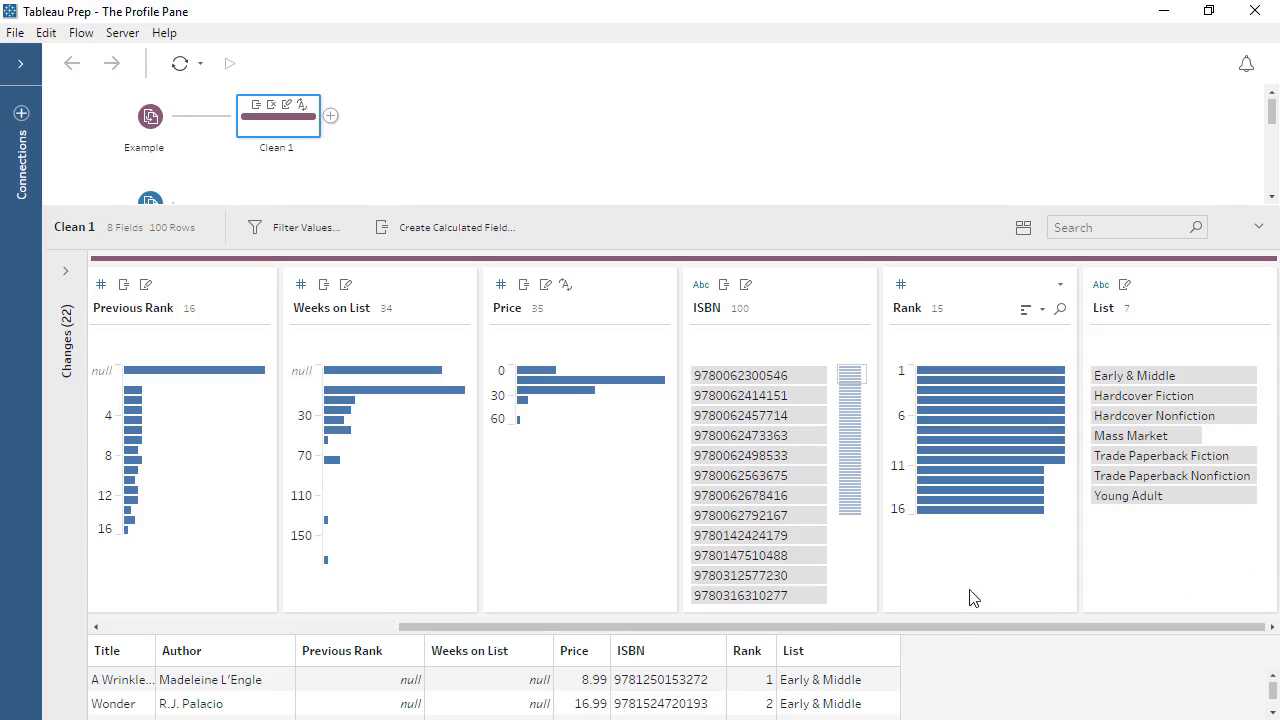
Highlight the values related to null in Weeks on List, and clear the selection.
{"action": "left_click", "coordinate": [350, 370]}
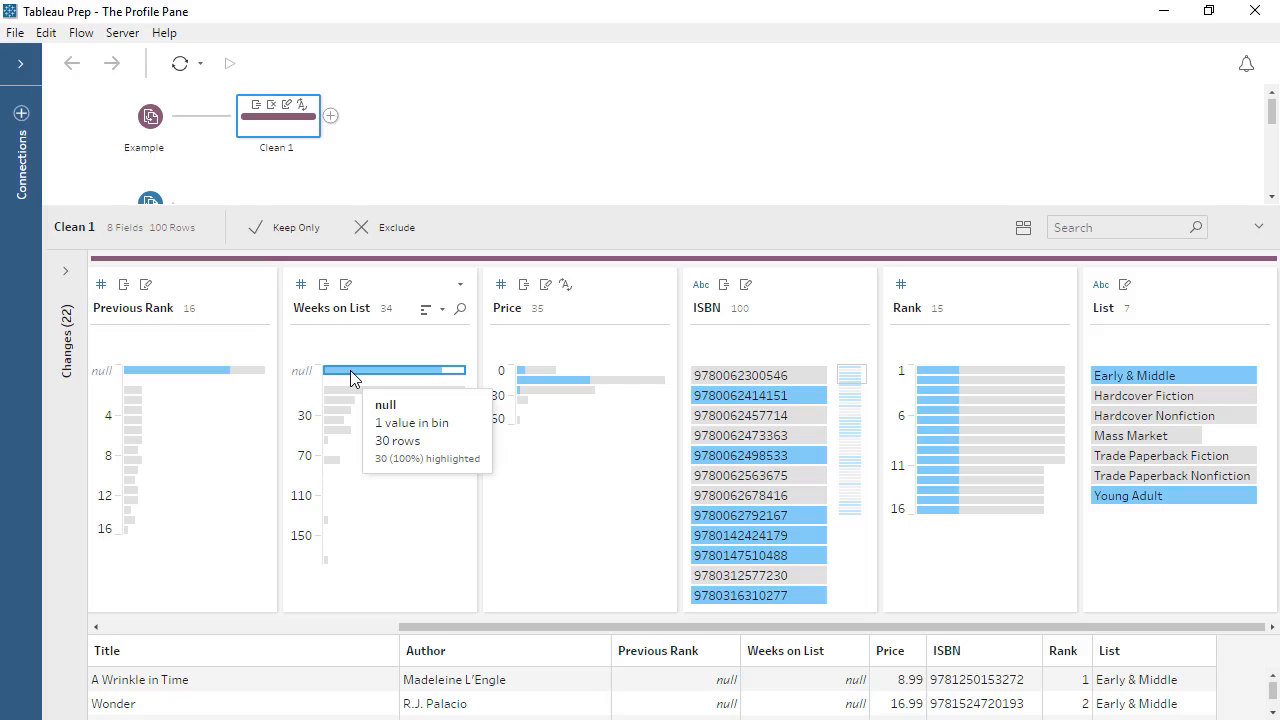
{"action": "left_click", "coordinate": [350, 375]}
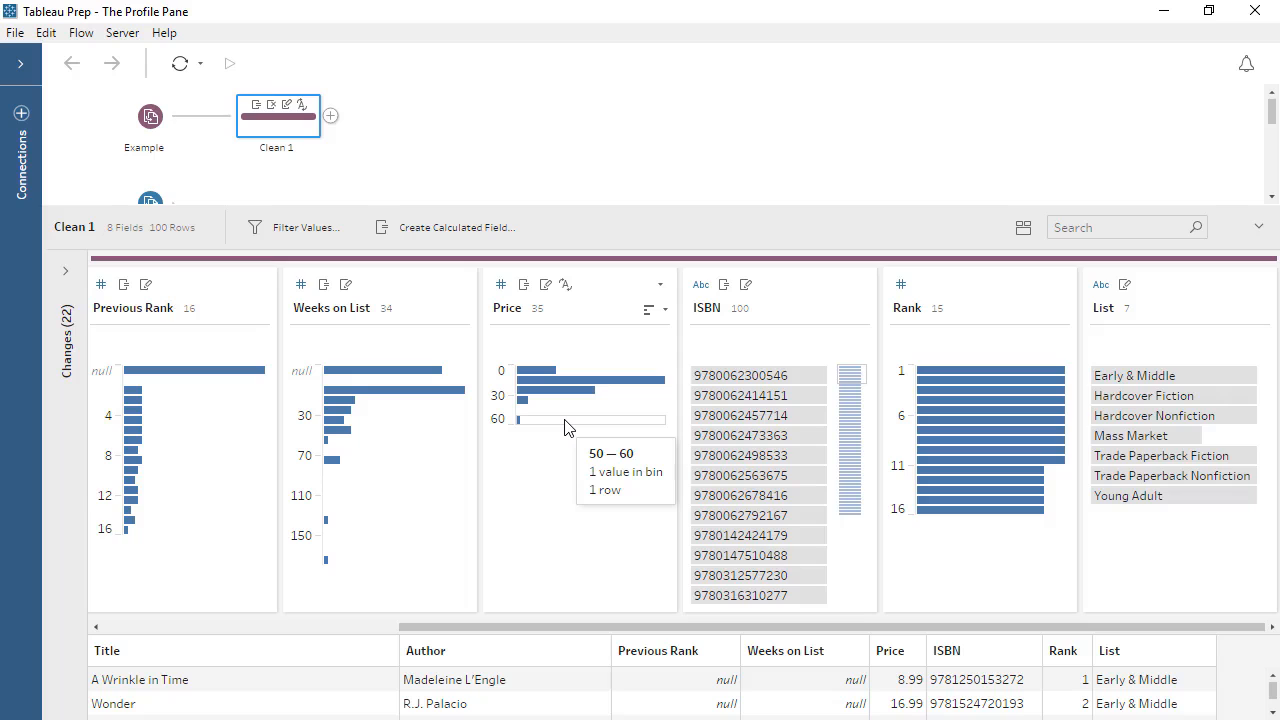
Examine the individual Price values in Detail view and return the field to Summary view.
{"action": "left_click", "coordinate": [659, 286]}
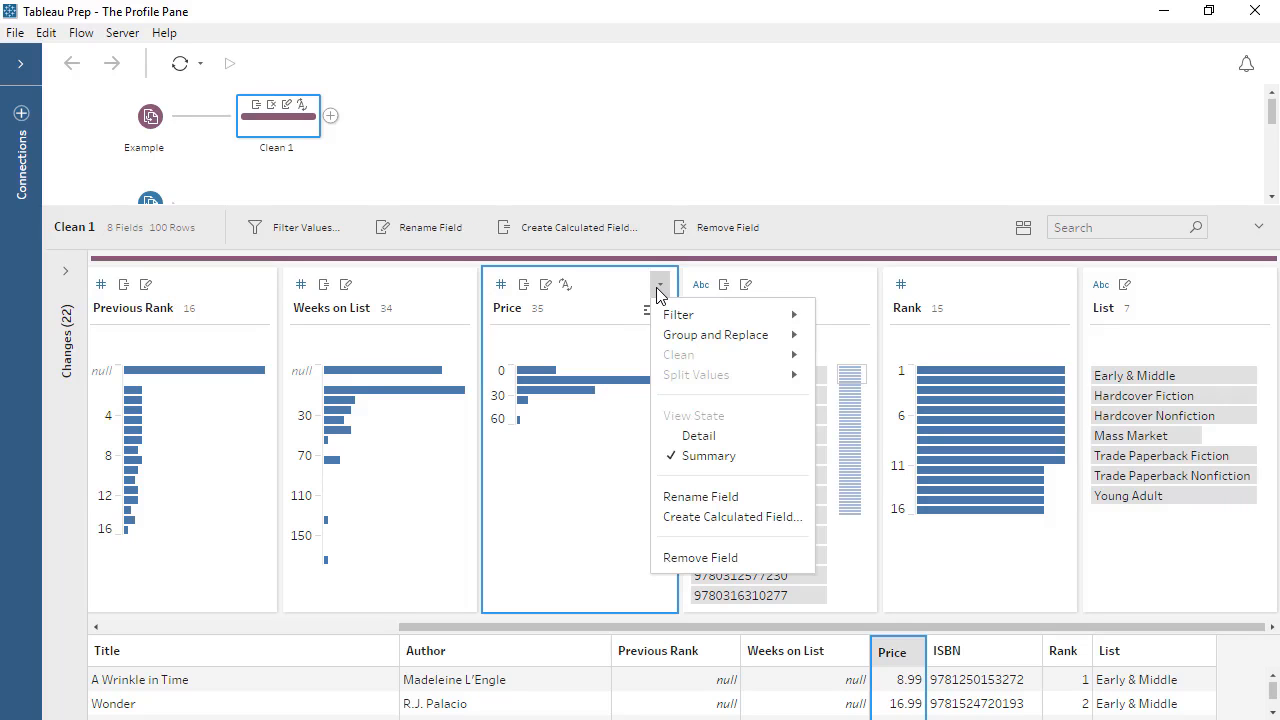
{"action": "left_click", "coordinate": [715, 435]}
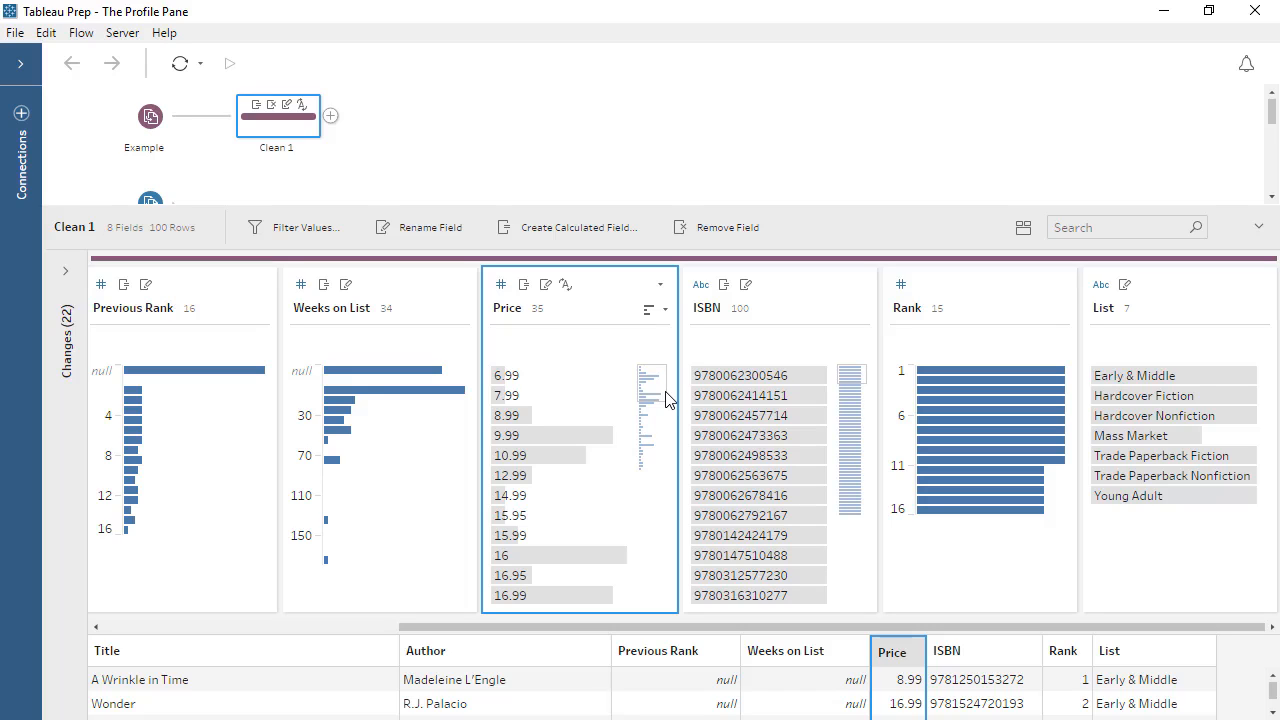
{"action": "scroll", "coordinate": [669, 405], "scroll_direction": "down", "scroll_amount": 3}
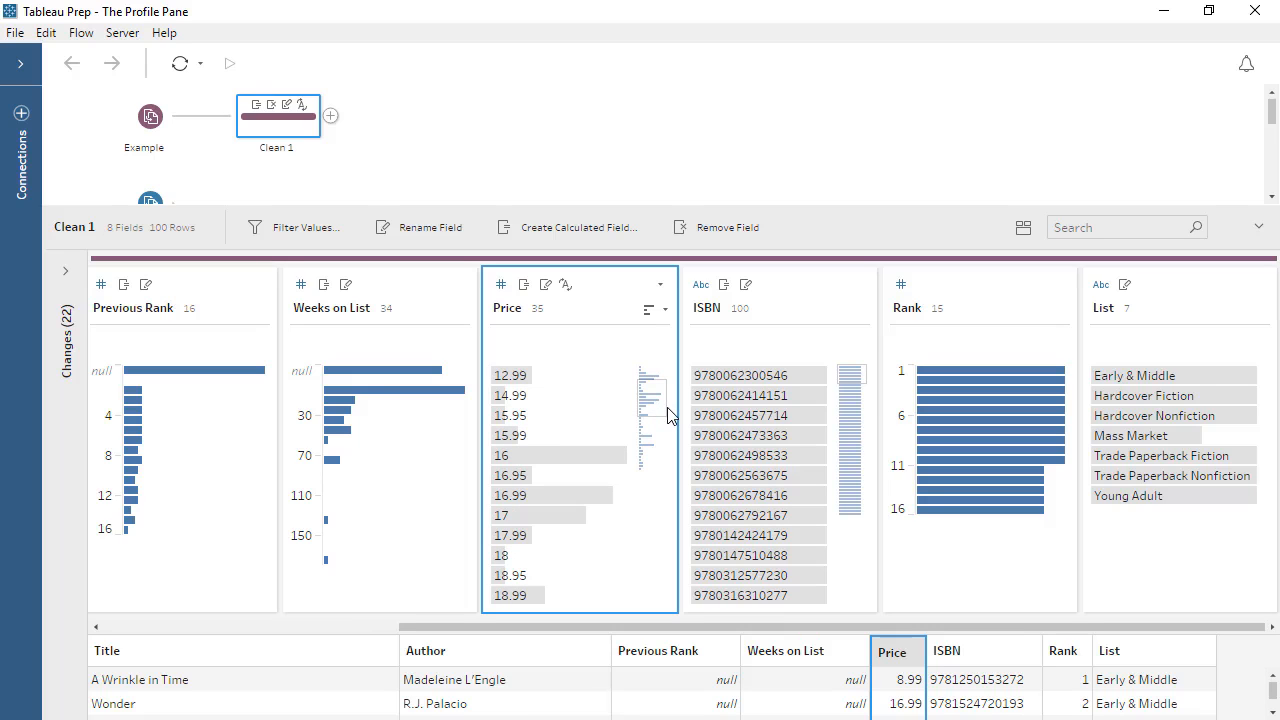
{"action": "left_click_drag", "start_coordinate": [669, 415], "coordinate": [668, 436]}
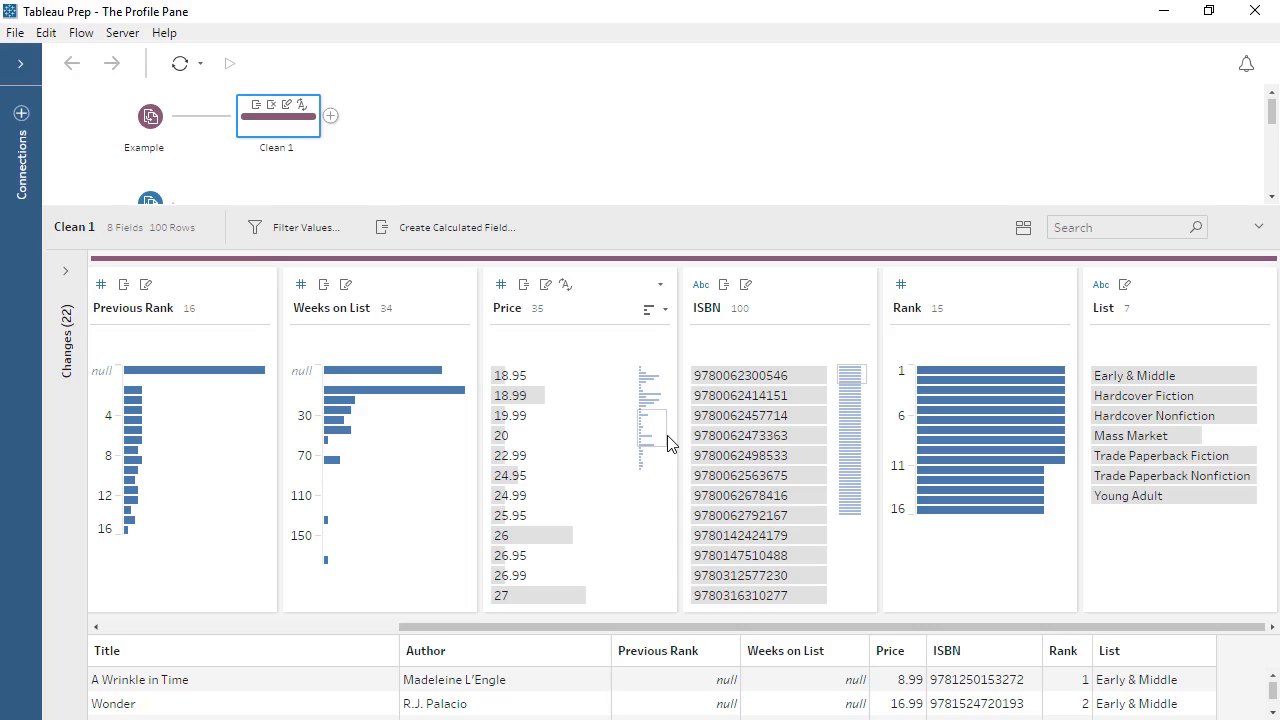
{"action": "left_click", "coordinate": [660, 284]}
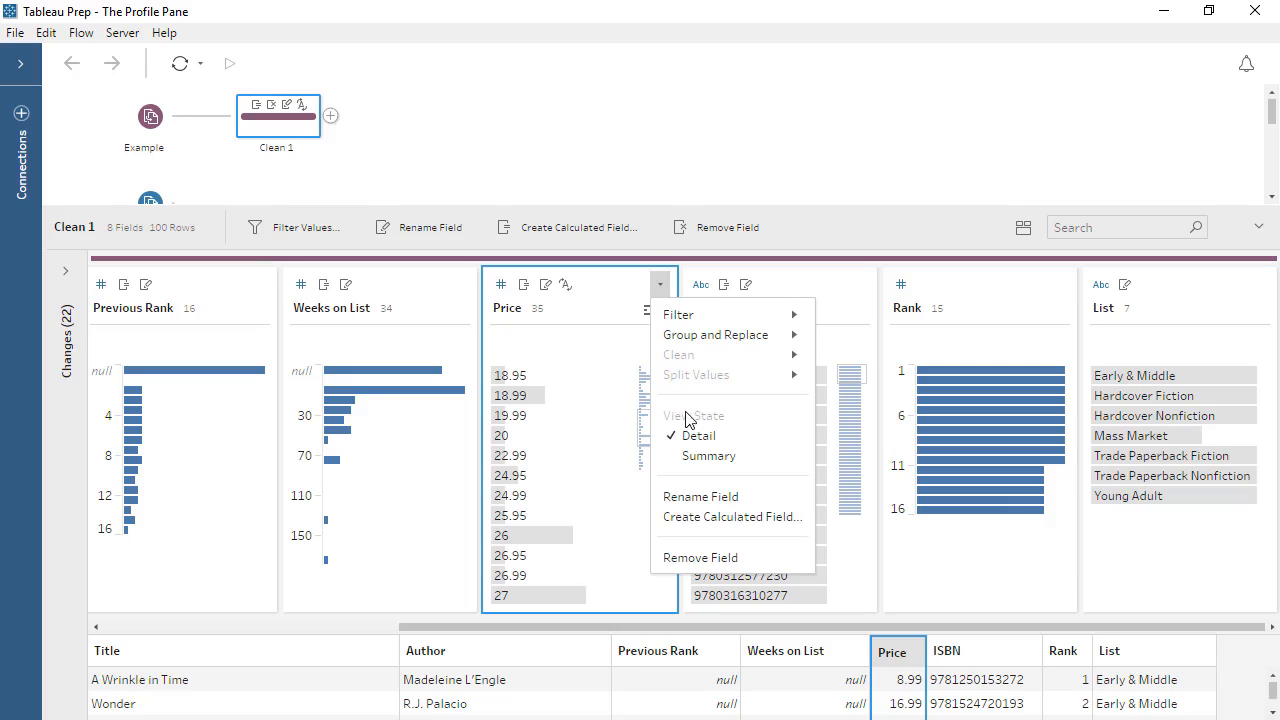
{"action": "left_click", "coordinate": [695, 455]}
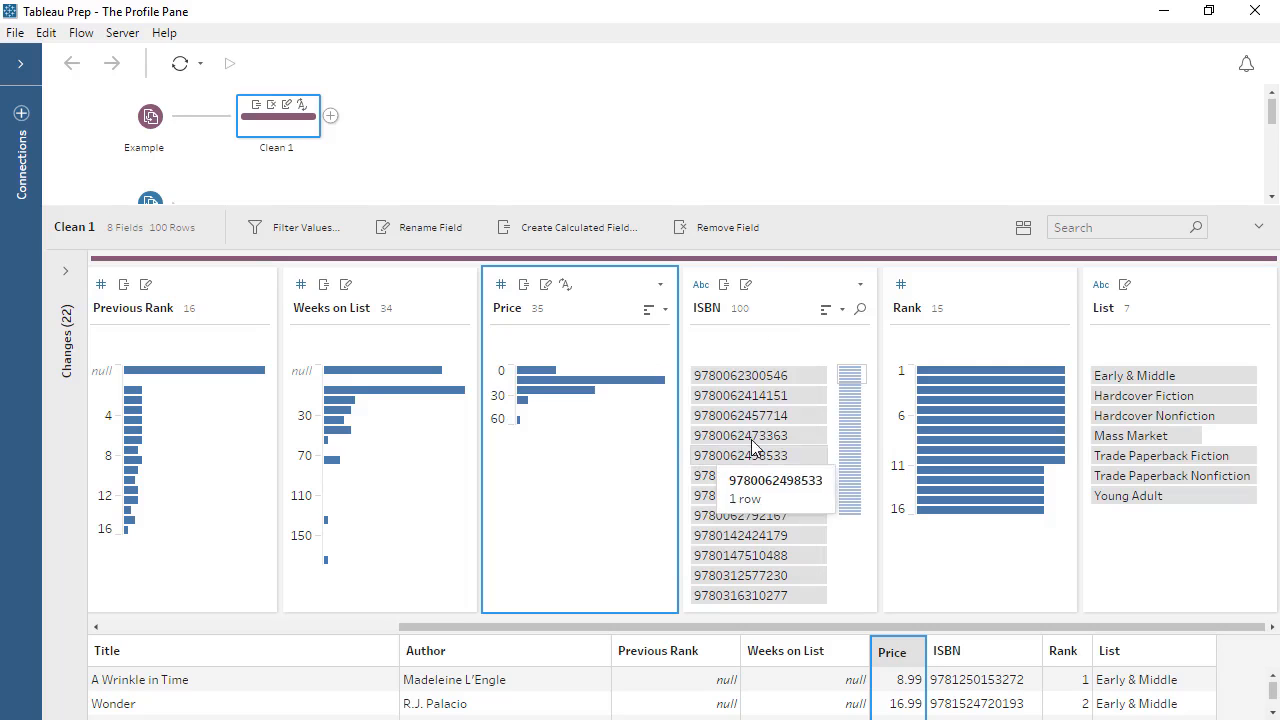
Highlight the rows for Hardcover Nonfiction and Hardcover Fiction in the List field, and clear the selection.
{"action": "left_click", "coordinate": [1100, 416]}
{"action": "left_click", "coordinate": [1104, 398], "text": "ctrl"}
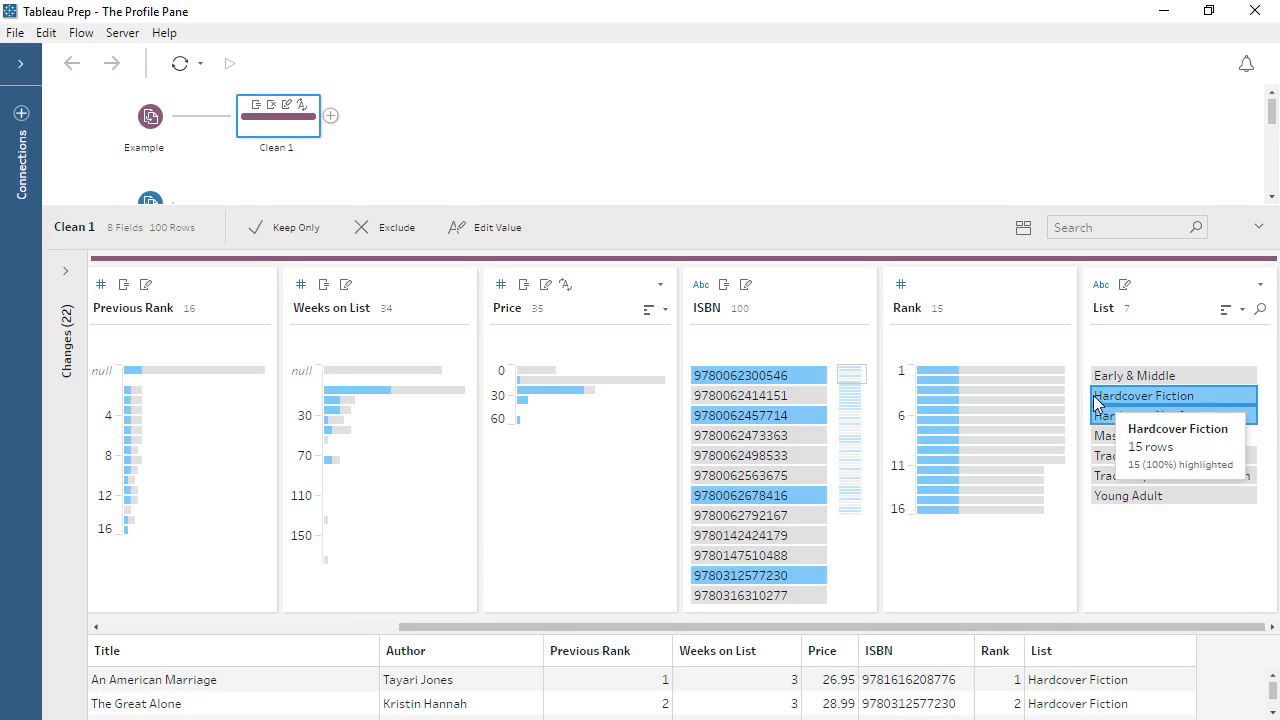
{"action": "left_click", "coordinate": [421, 508]}
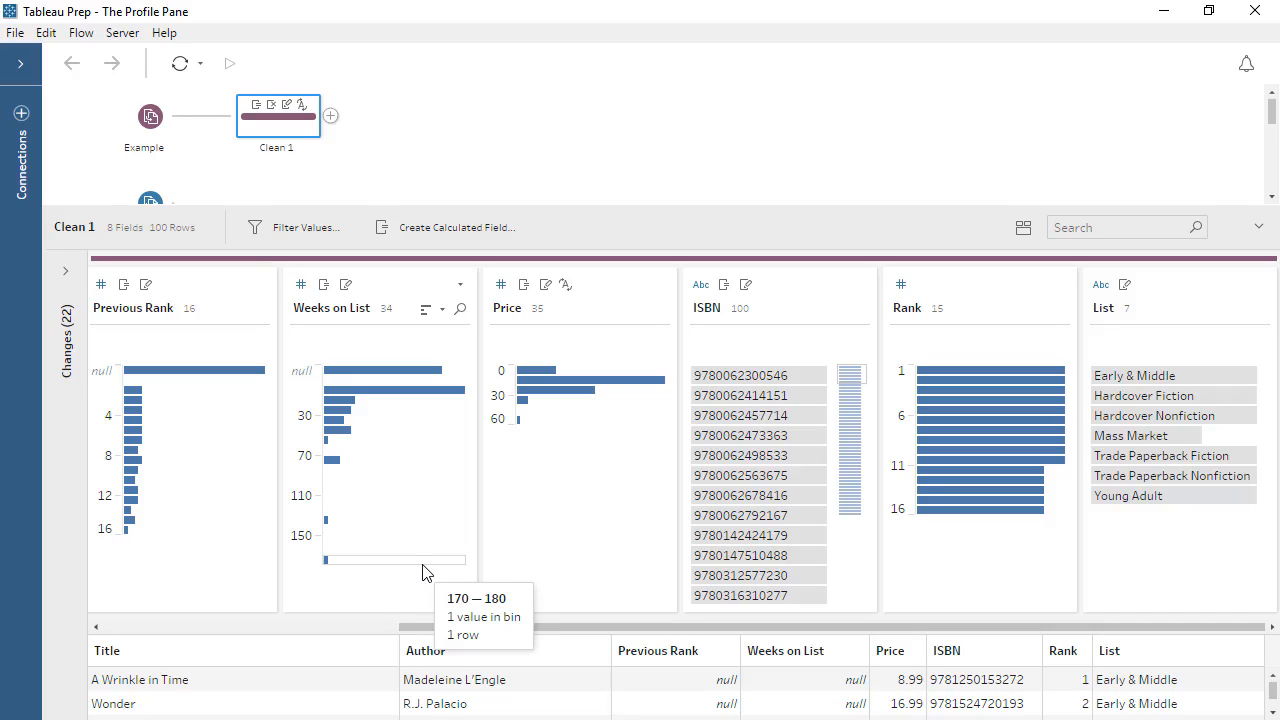
Switch the Weeks on List field to Detail view and browse to its highest values.
{"action": "left_click", "coordinate": [460, 286]}
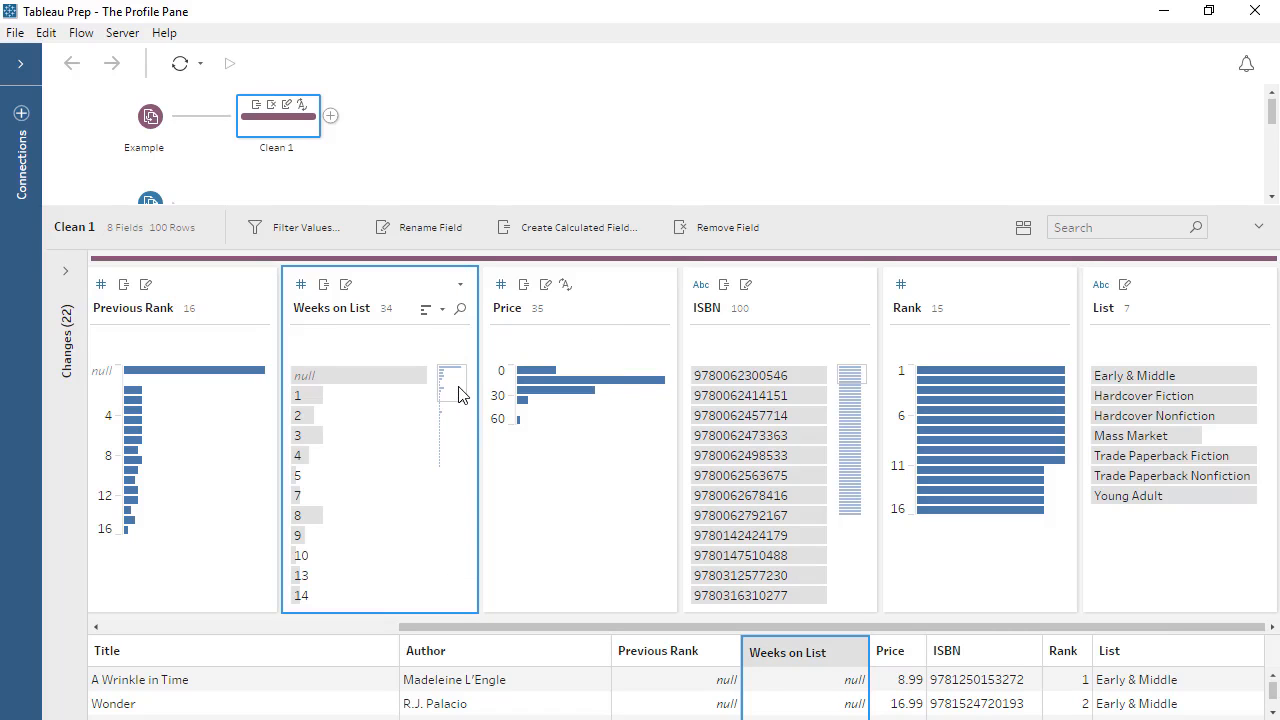
{"action": "left_click_drag", "start_coordinate": [458, 392], "coordinate": [462, 464]}
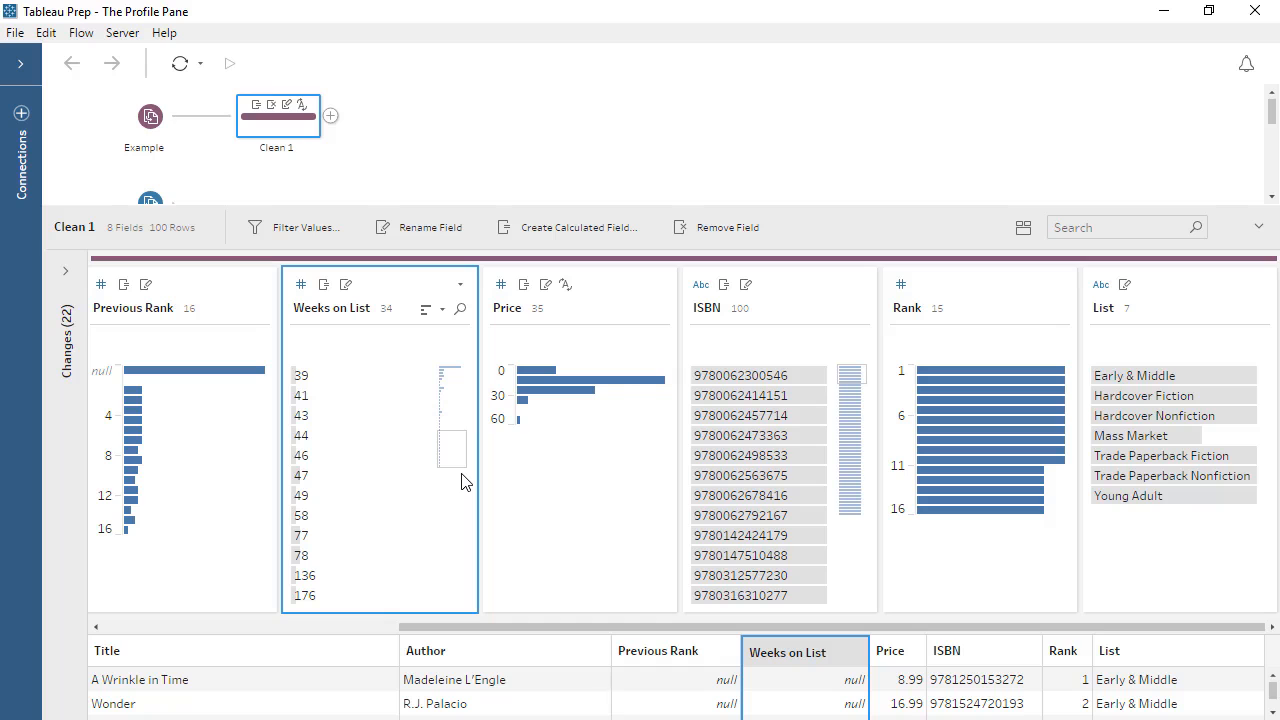
Enlarge the flow area and open the Cleaning step that follows the February union.
{"action": "left_click_drag", "start_coordinate": [434, 206], "coordinate": [432, 268]}
{"action": "scroll", "coordinate": [432, 240], "scroll_direction": "down", "scroll_amount": 3}
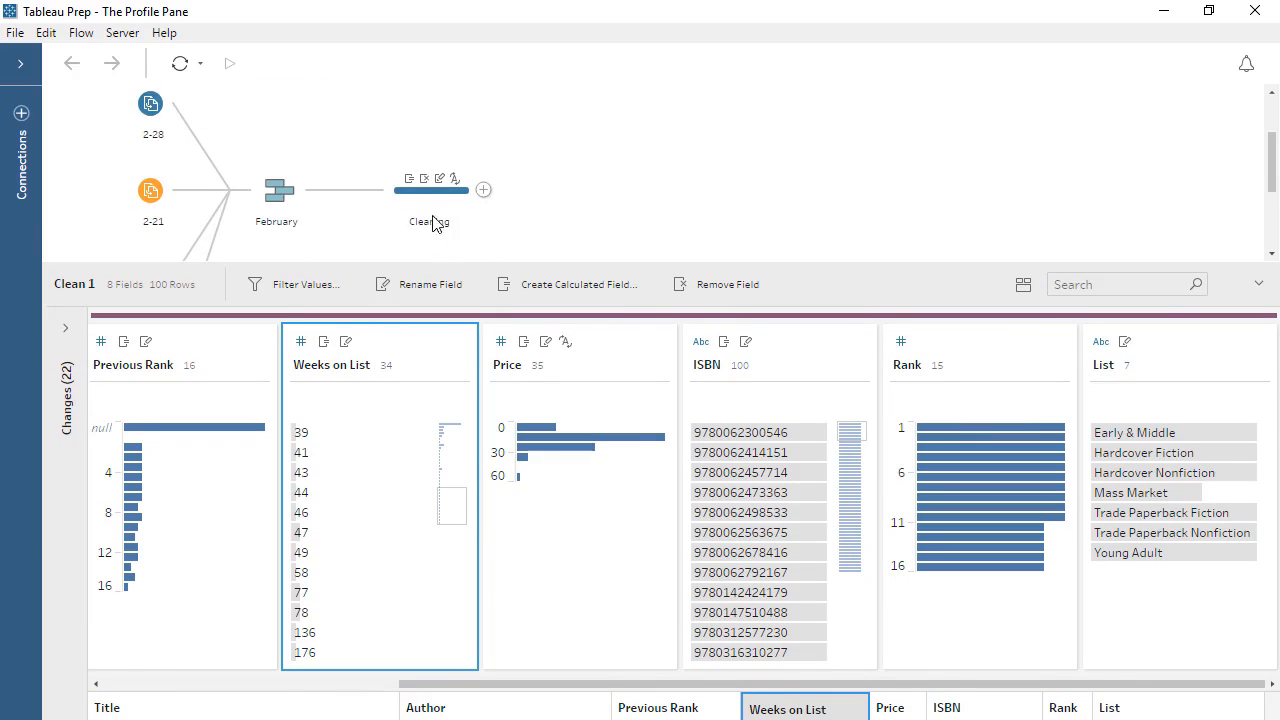
{"action": "left_click", "coordinate": [434, 205]}
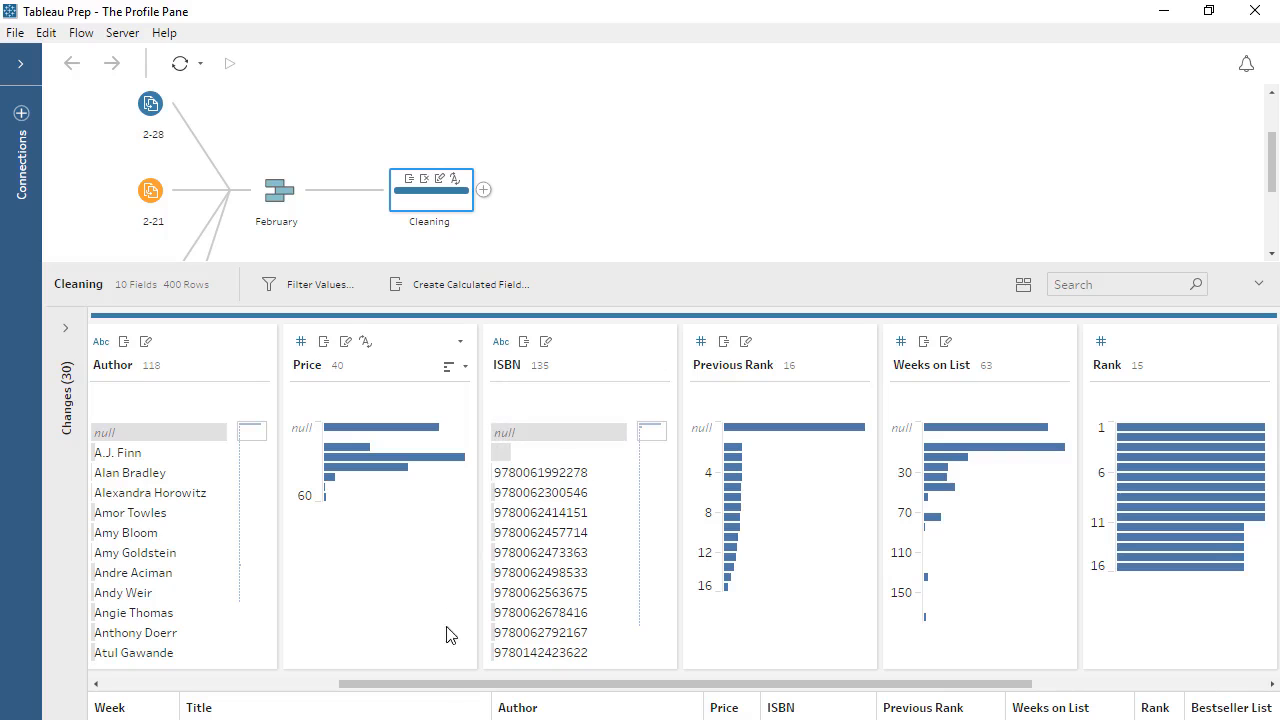
Highlight the null Title value to examine which Week its rows come from.
{"action": "left_click_drag", "start_coordinate": [437, 692], "coordinate": [191, 706]}
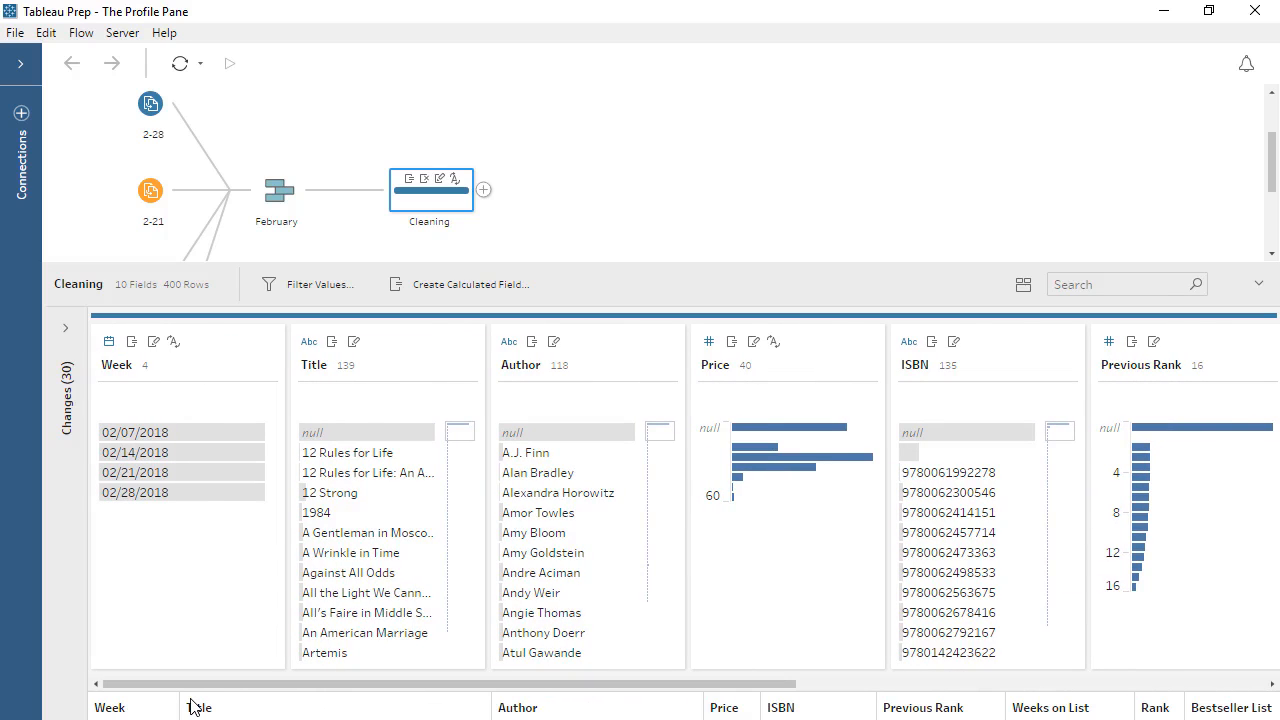
{"action": "left_click", "coordinate": [336, 436]}
{"action": "mouse_move", "coordinate": [237, 459]}
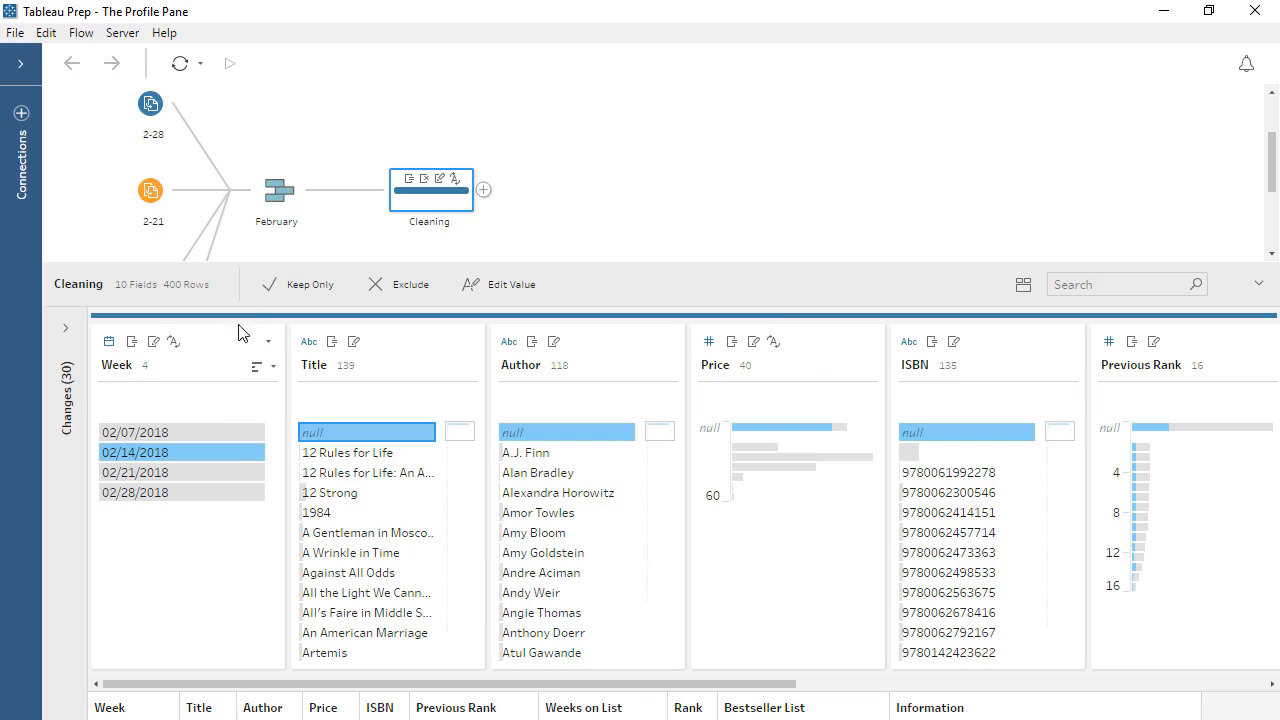
Insert a cleaning step between the 2-14 input and the February union.
{"action": "scroll", "coordinate": [270, 205], "scroll_direction": "down", "scroll_amount": 2}
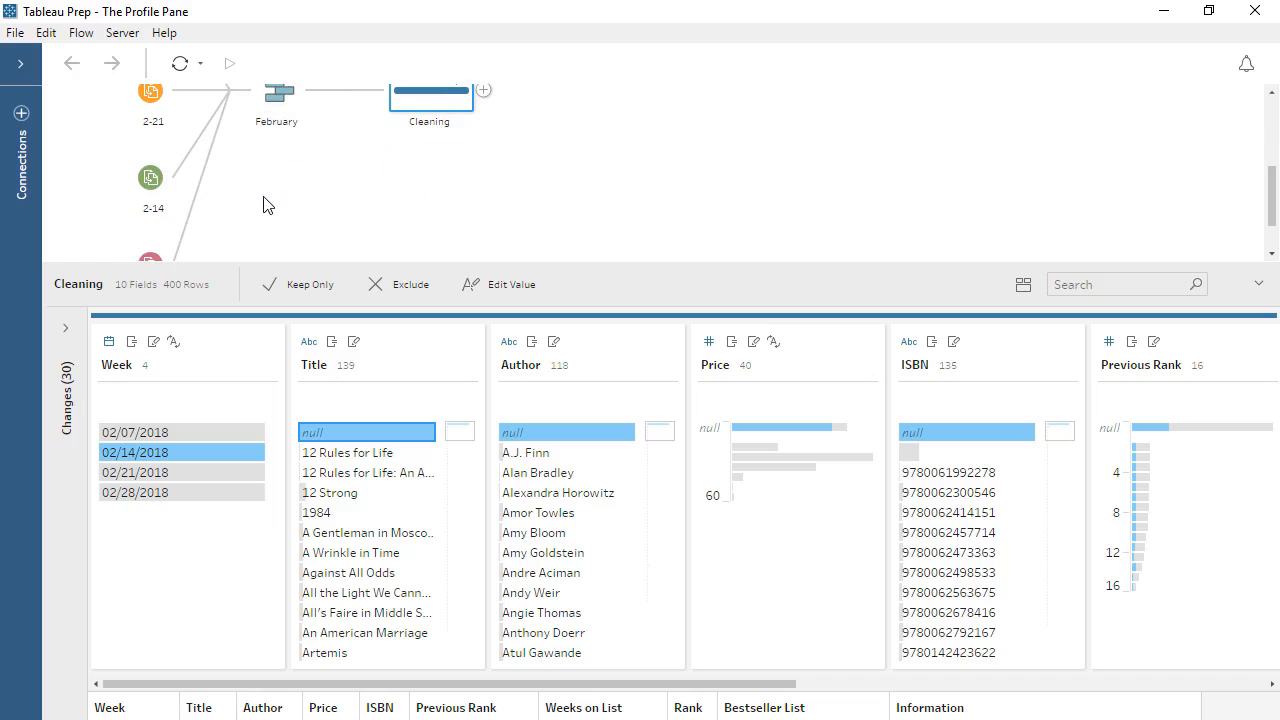
{"action": "left_click", "coordinate": [177, 179]}
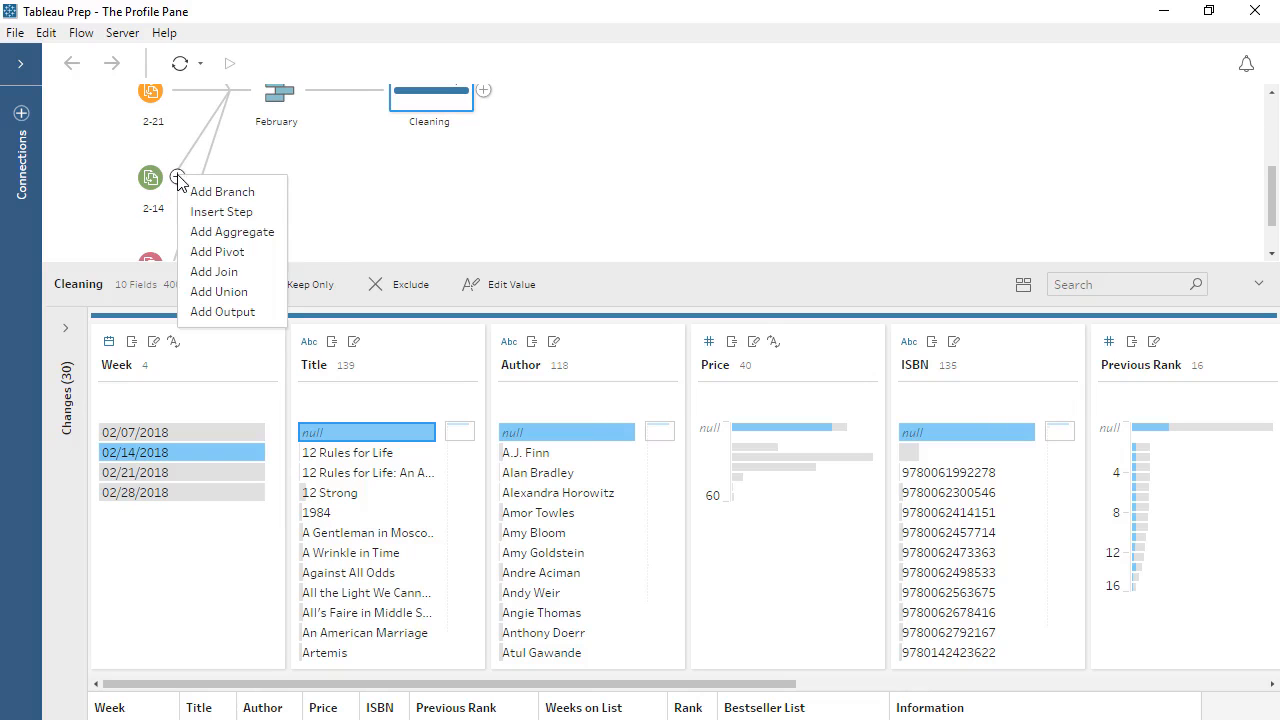
{"action": "left_click", "coordinate": [190, 212]}
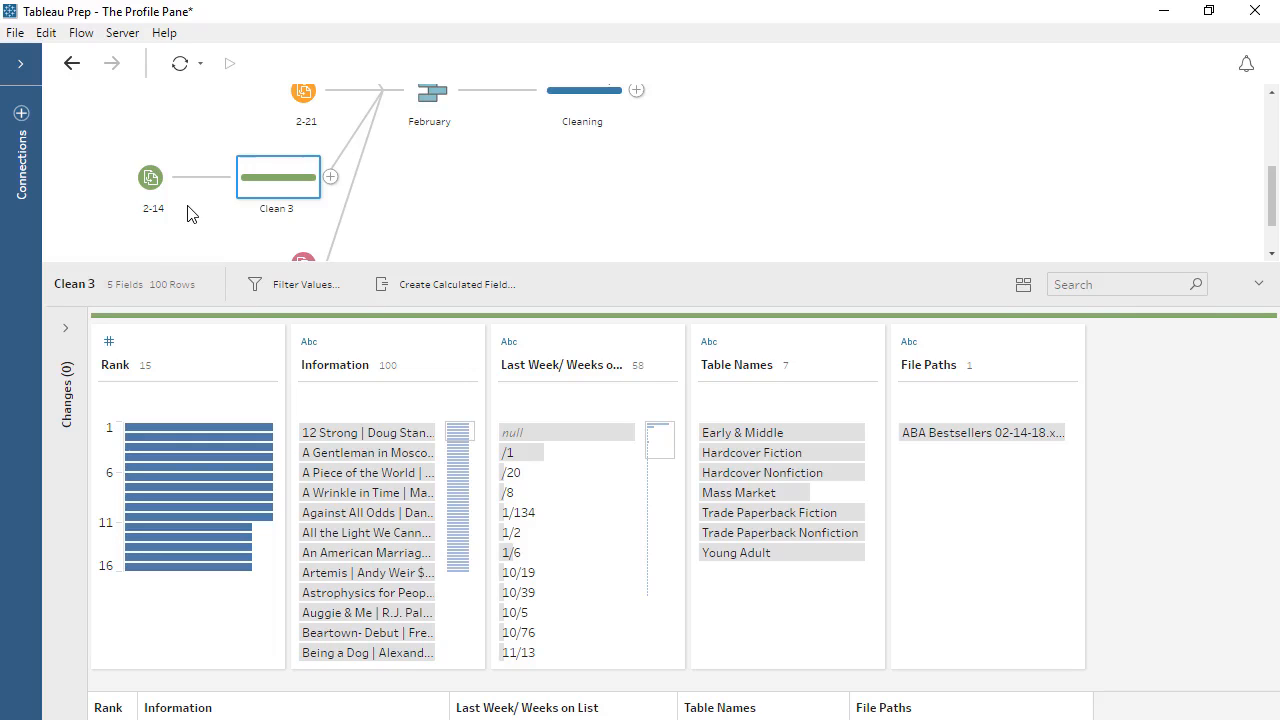
Insert a cleaning step between the 2-7 input and the February union, and compare its fields with the 2-14 cleaning step.
{"action": "scroll", "coordinate": [250, 212], "scroll_direction": "down", "scroll_amount": 2}
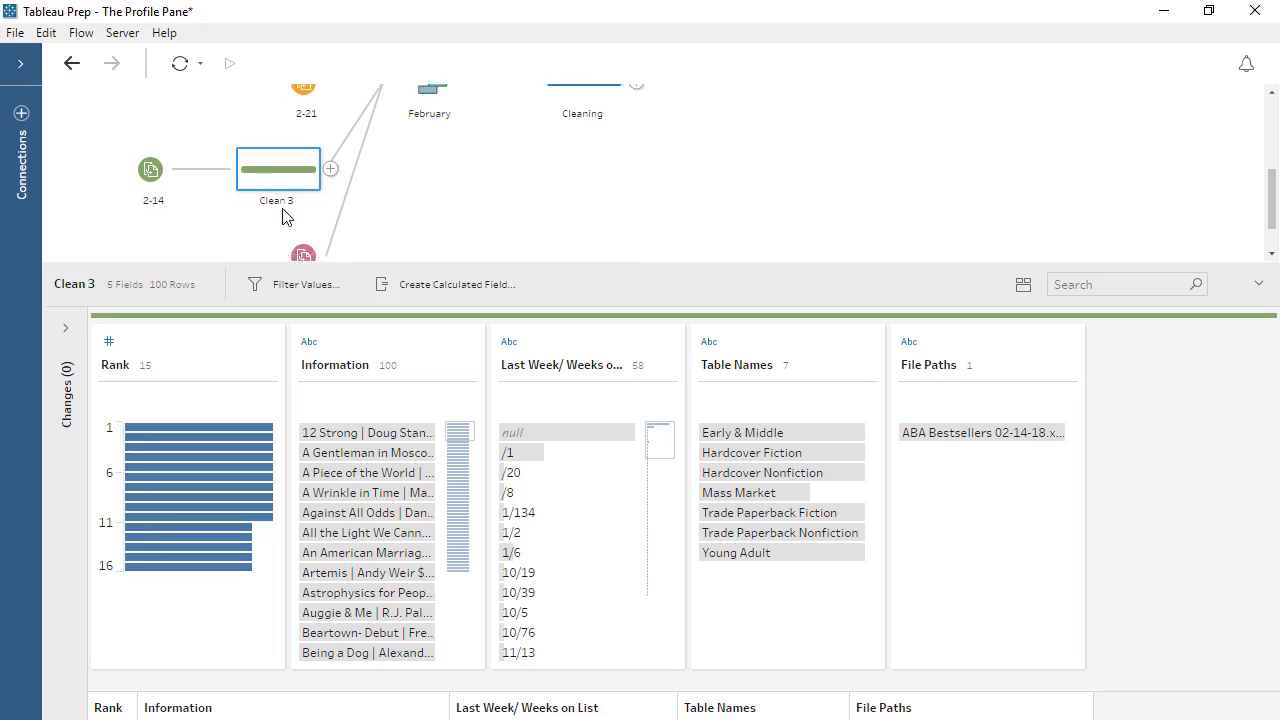
{"action": "left_click", "coordinate": [330, 207]}
{"action": "left_click", "coordinate": [351, 243]}
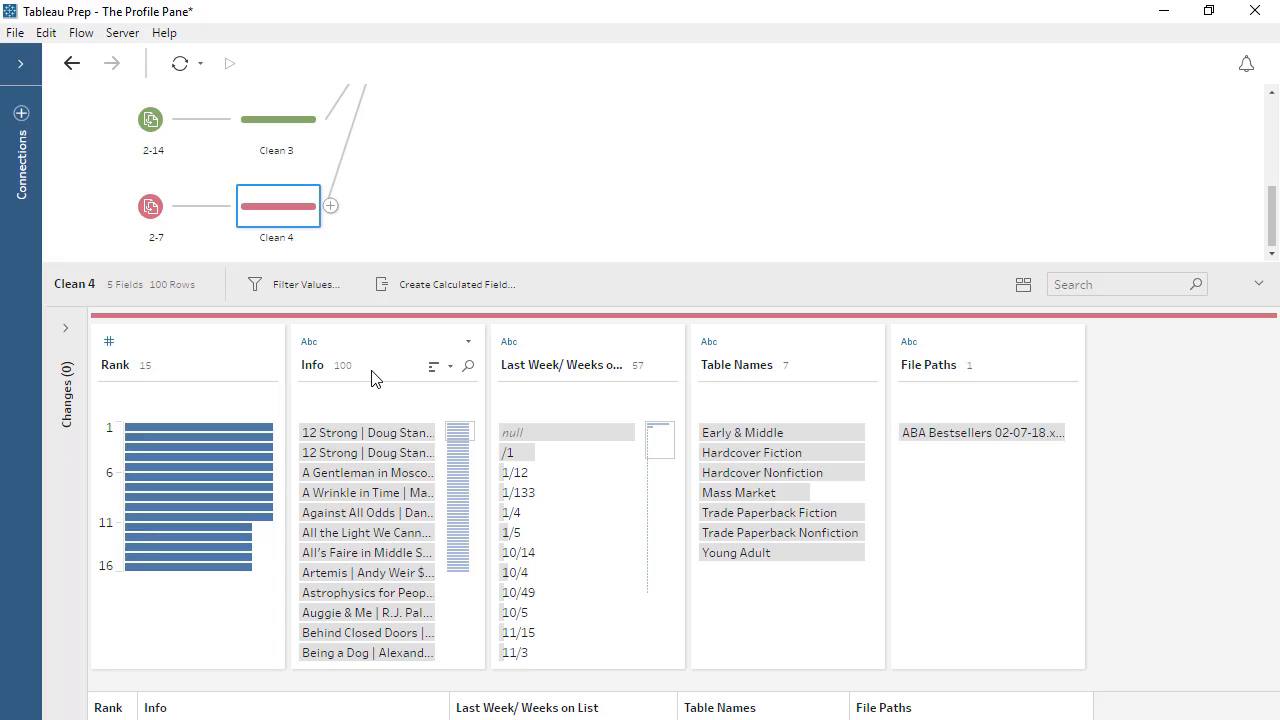
{"action": "left_click", "coordinate": [300, 132]}
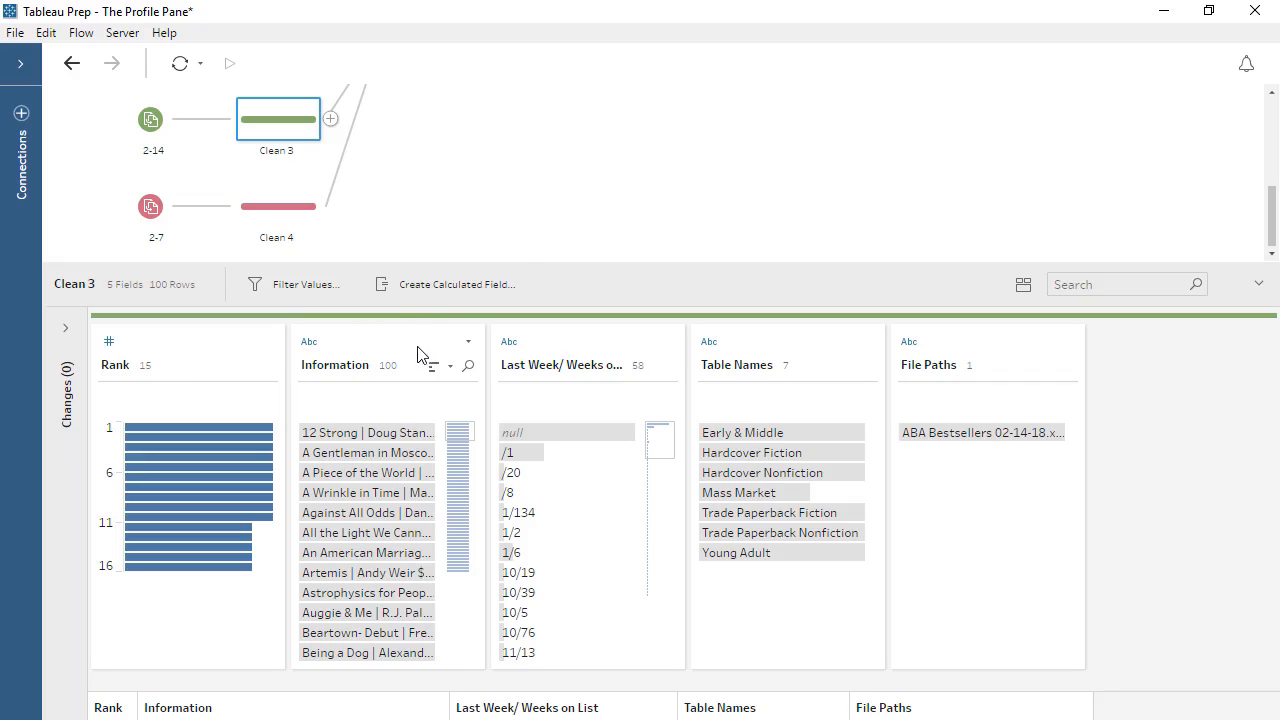
Show only the mismatched fields of the February union and merge the Information field into Info.
{"action": "scroll", "coordinate": [440, 240], "scroll_direction": "up", "scroll_amount": 2}
{"action": "left_click", "coordinate": [432, 150]}
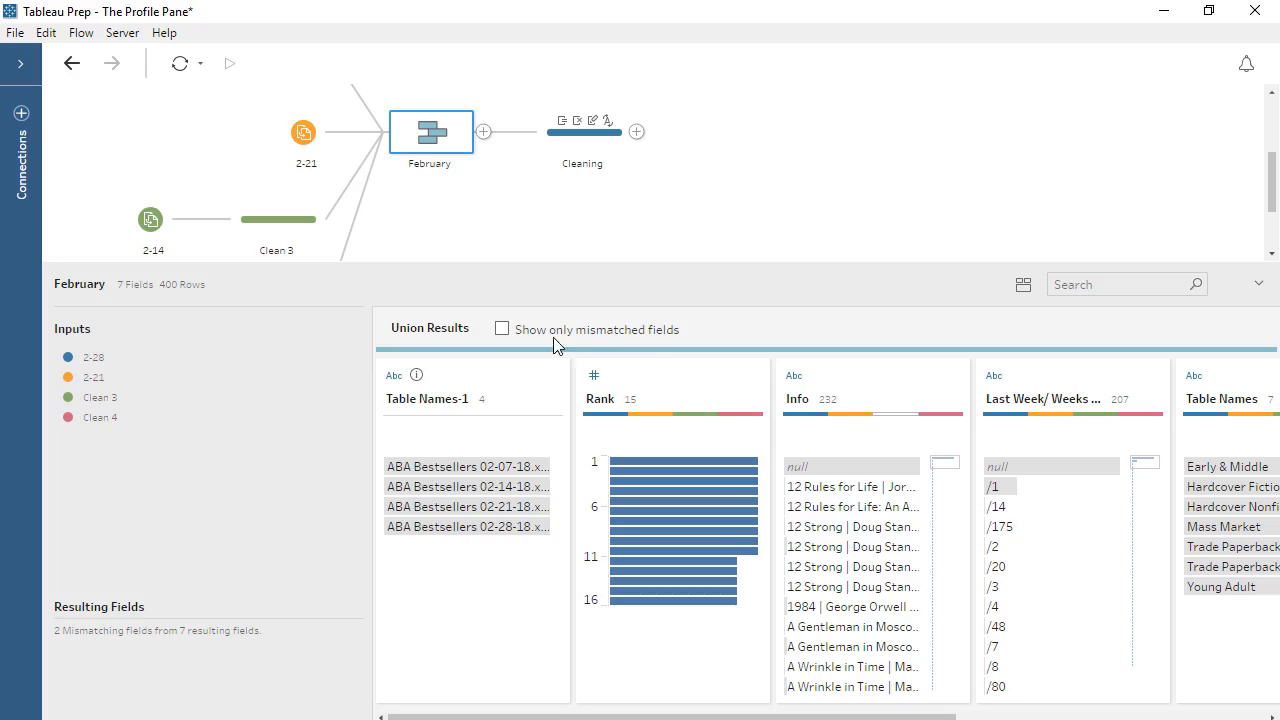
{"action": "left_click", "coordinate": [502, 330]}
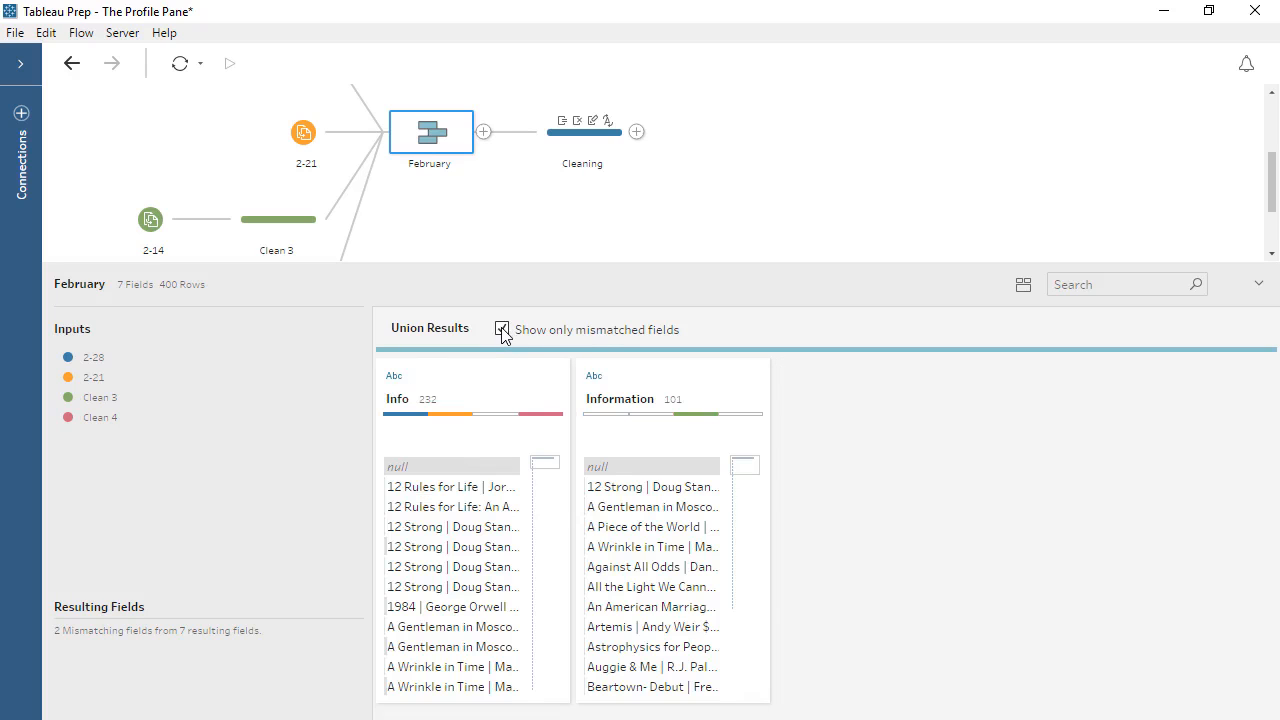
{"action": "left_click_drag", "start_coordinate": [694, 374], "coordinate": [465, 387]}
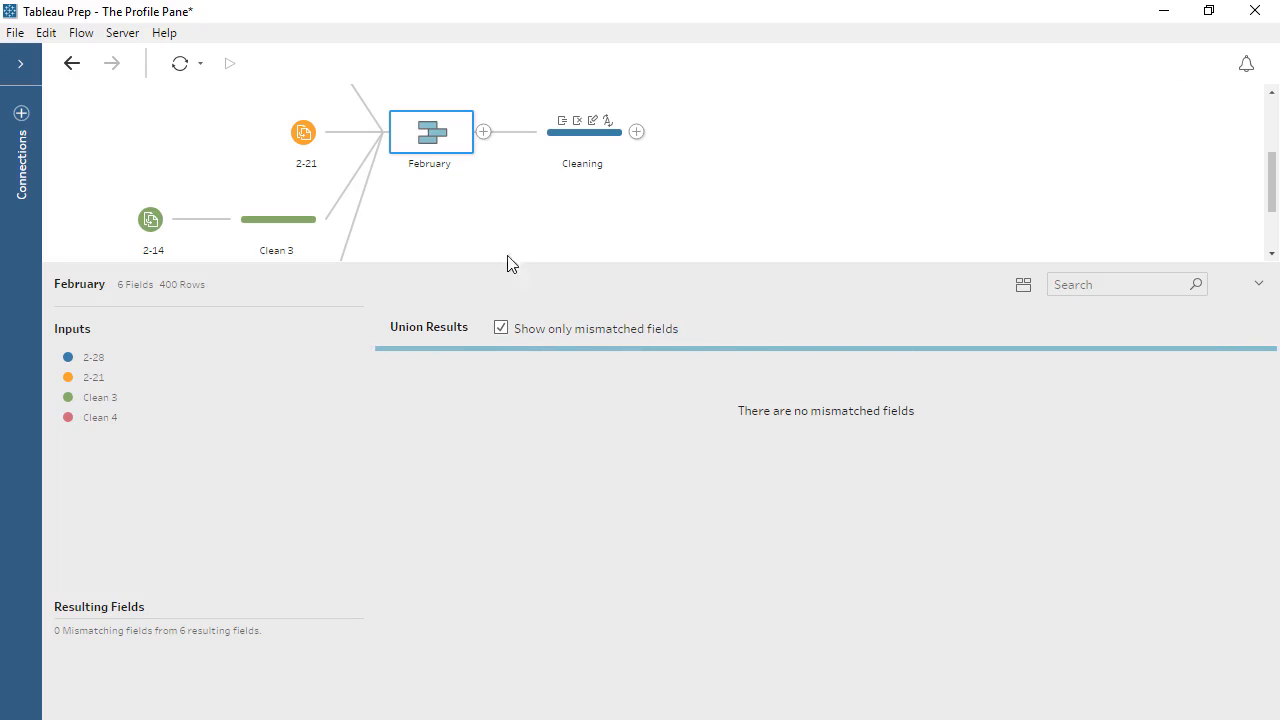
Open the Cleaning step again and highlight the blank ISBN value to examine its related values through Bestseller List.
{"action": "left_click", "coordinate": [557, 149]}
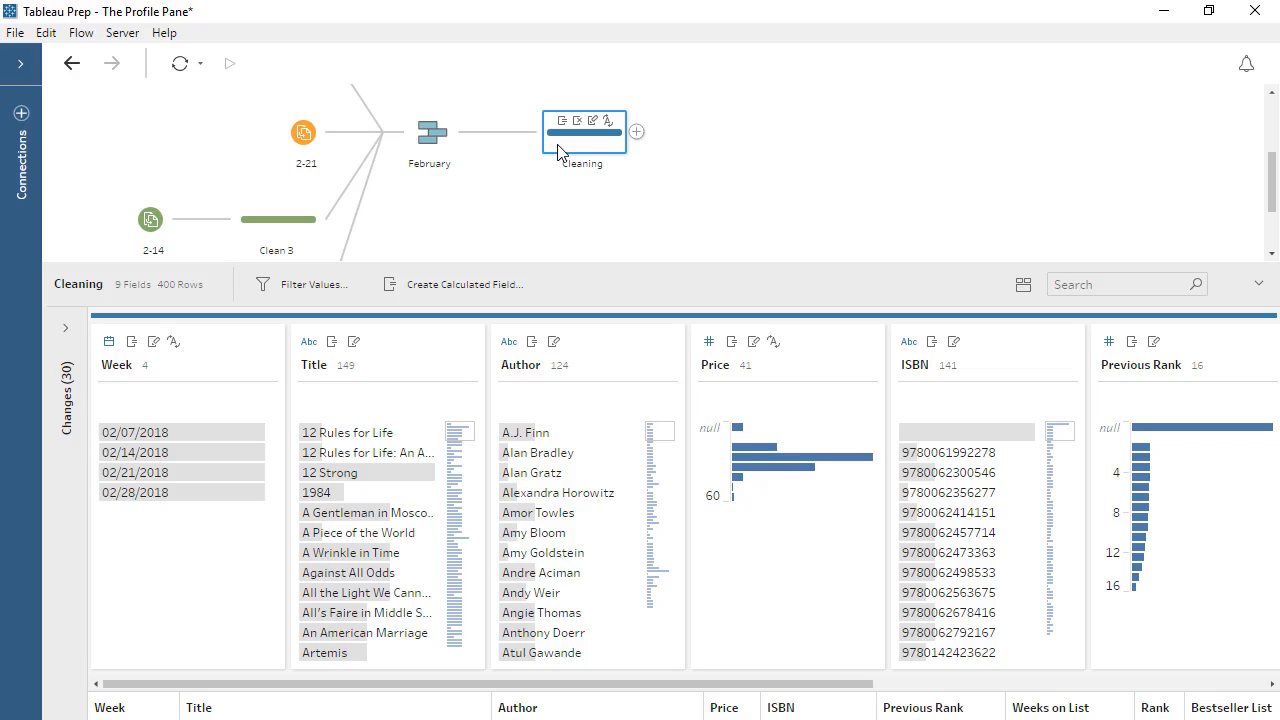
{"action": "mouse_move", "coordinate": [739, 433]}
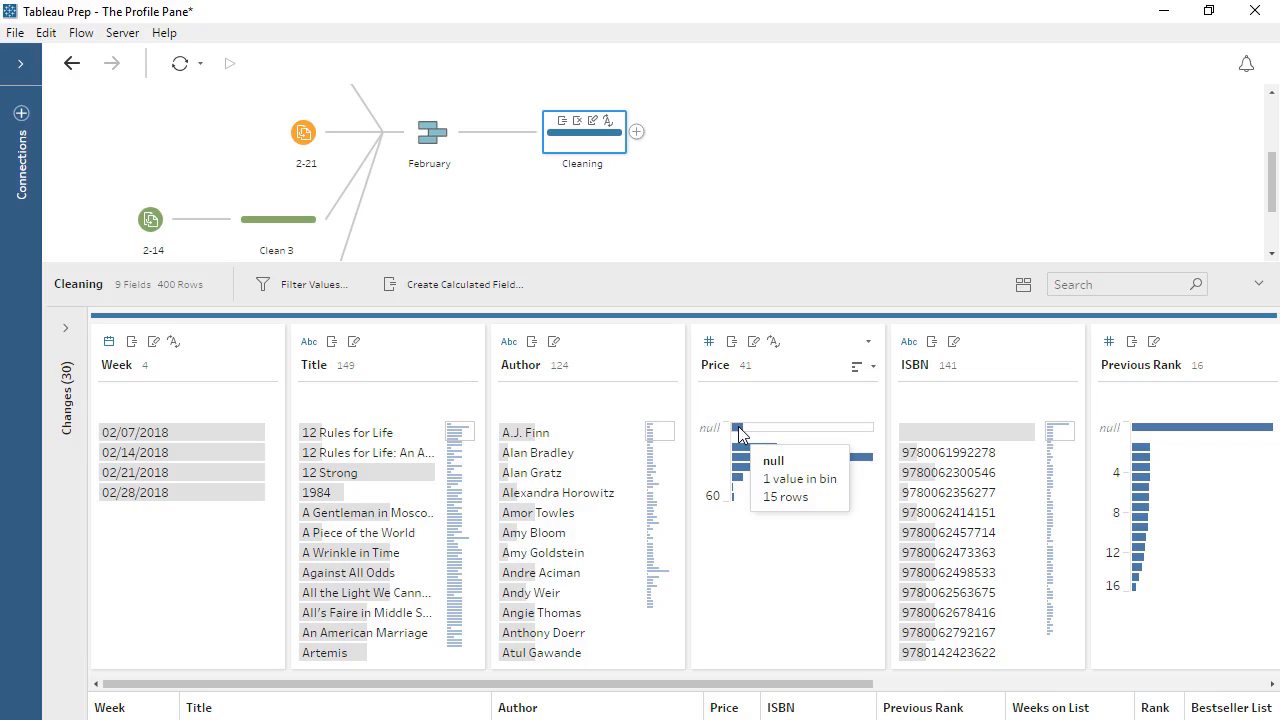
{"action": "mouse_move", "coordinate": [905, 433]}
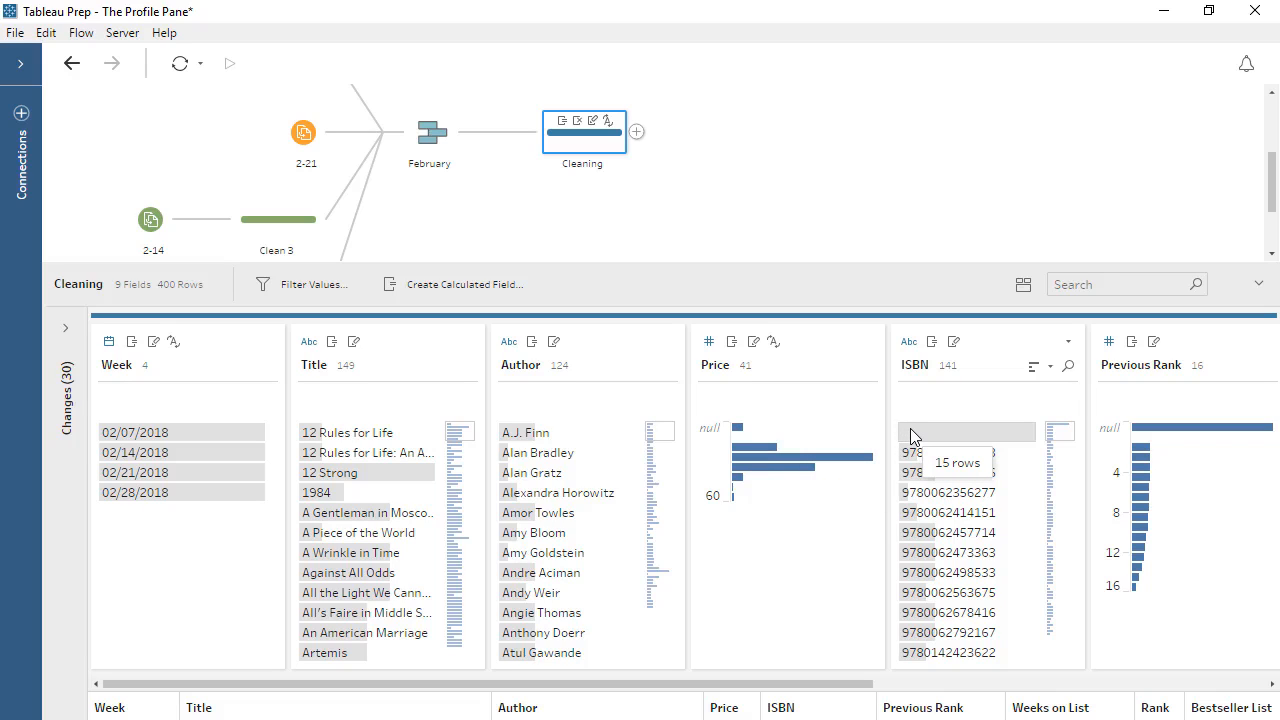
{"action": "left_click", "coordinate": [910, 428]}
{"action": "left_click_drag", "start_coordinate": [866, 684], "coordinate": [1268, 697]}
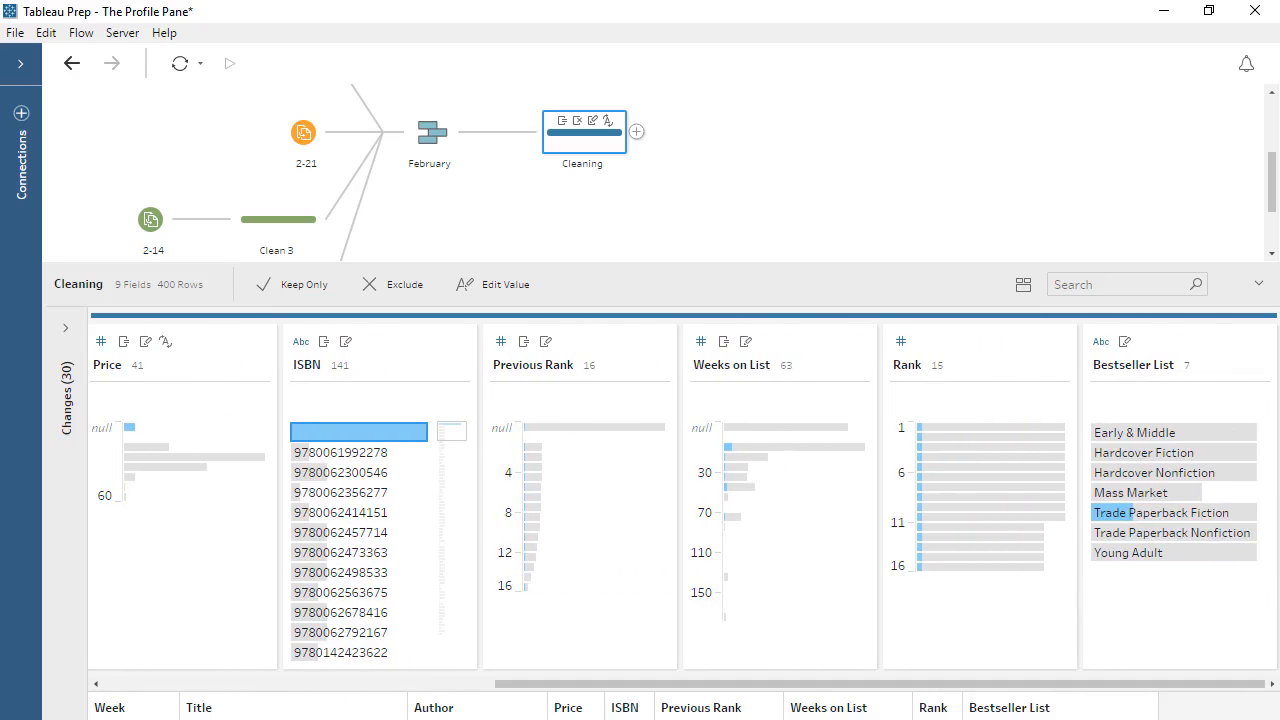
Insert a cleaning step between the 2-21 input and the February union.
{"action": "left_click_drag", "start_coordinate": [1134, 688], "coordinate": [790, 708]}
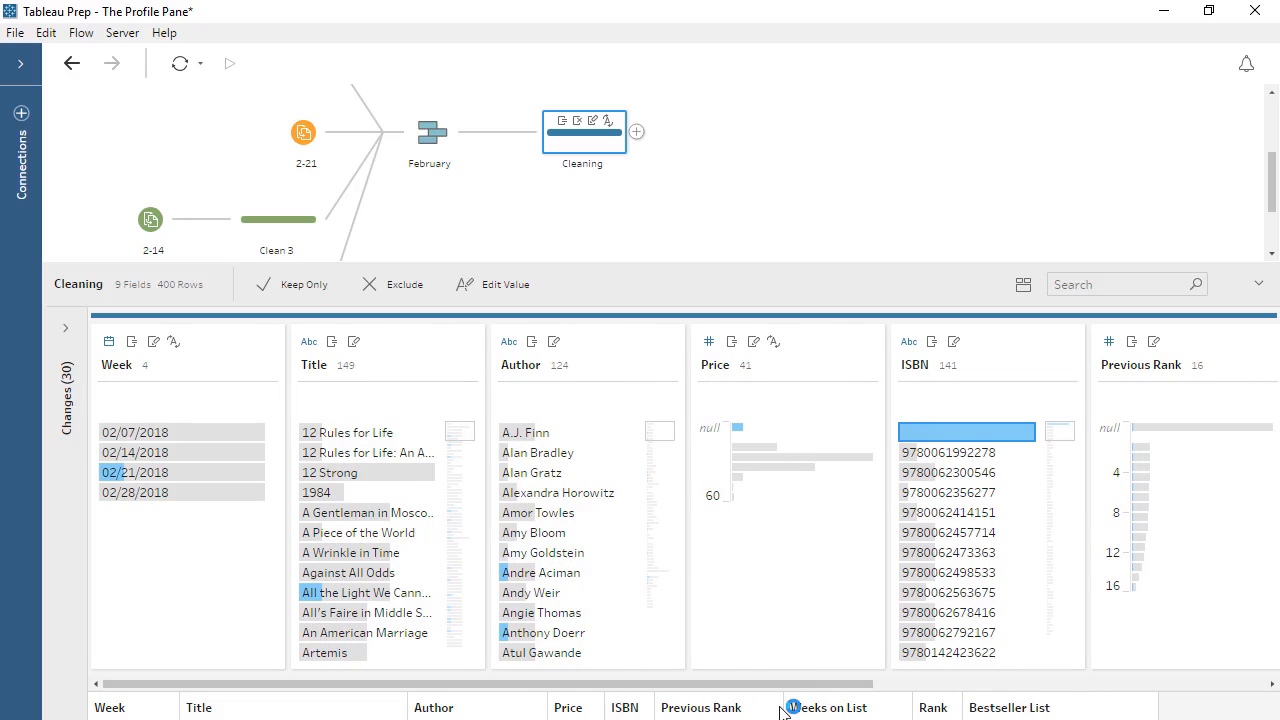
{"action": "left_click", "coordinate": [322, 138]}
{"action": "right_click", "coordinate": [328, 130]}
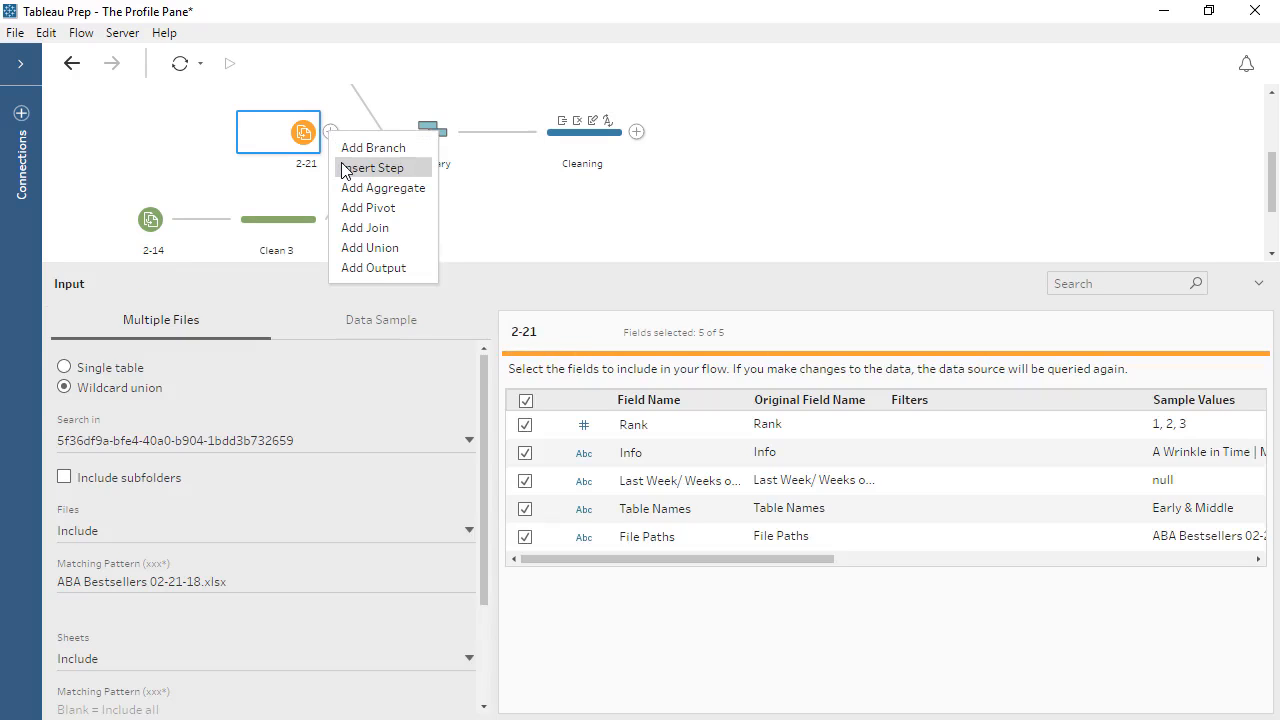
{"action": "left_click", "coordinate": [343, 168]}
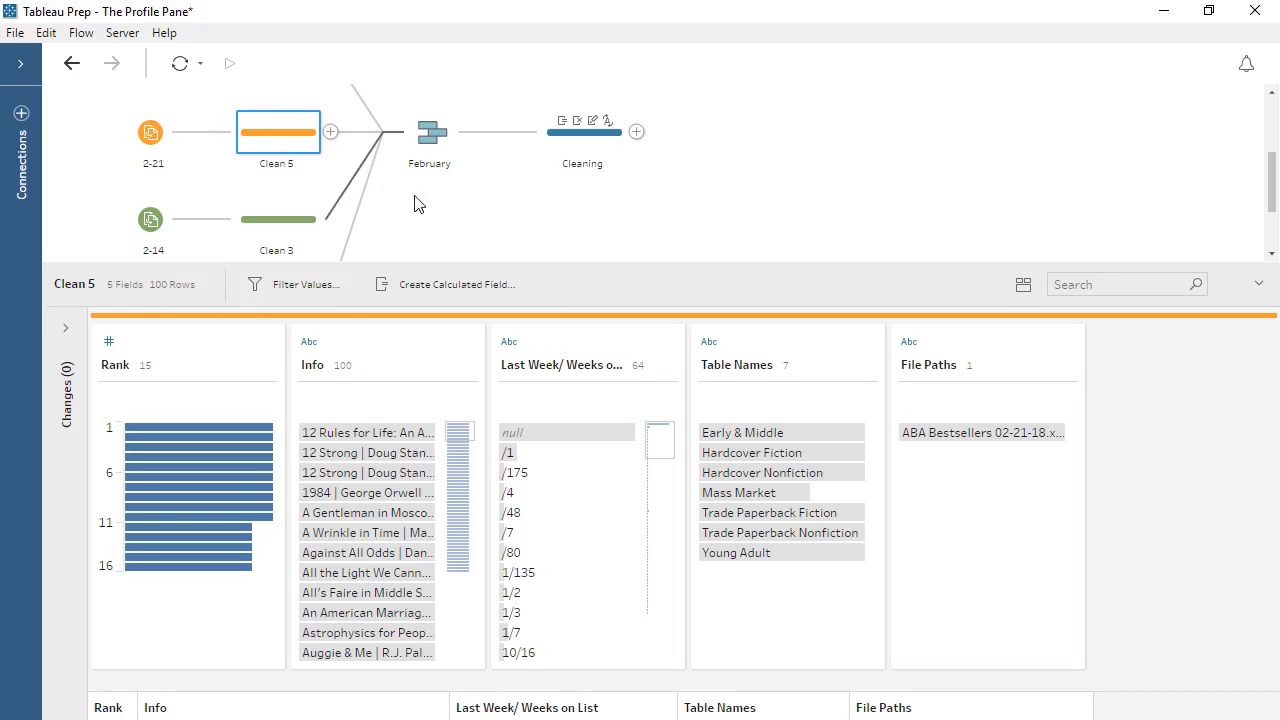
Highlight Trade Paperback Fiction in Table Names and examine its rows in the full data grid before returning to the profile view.
{"action": "left_click", "coordinate": [760, 516]}
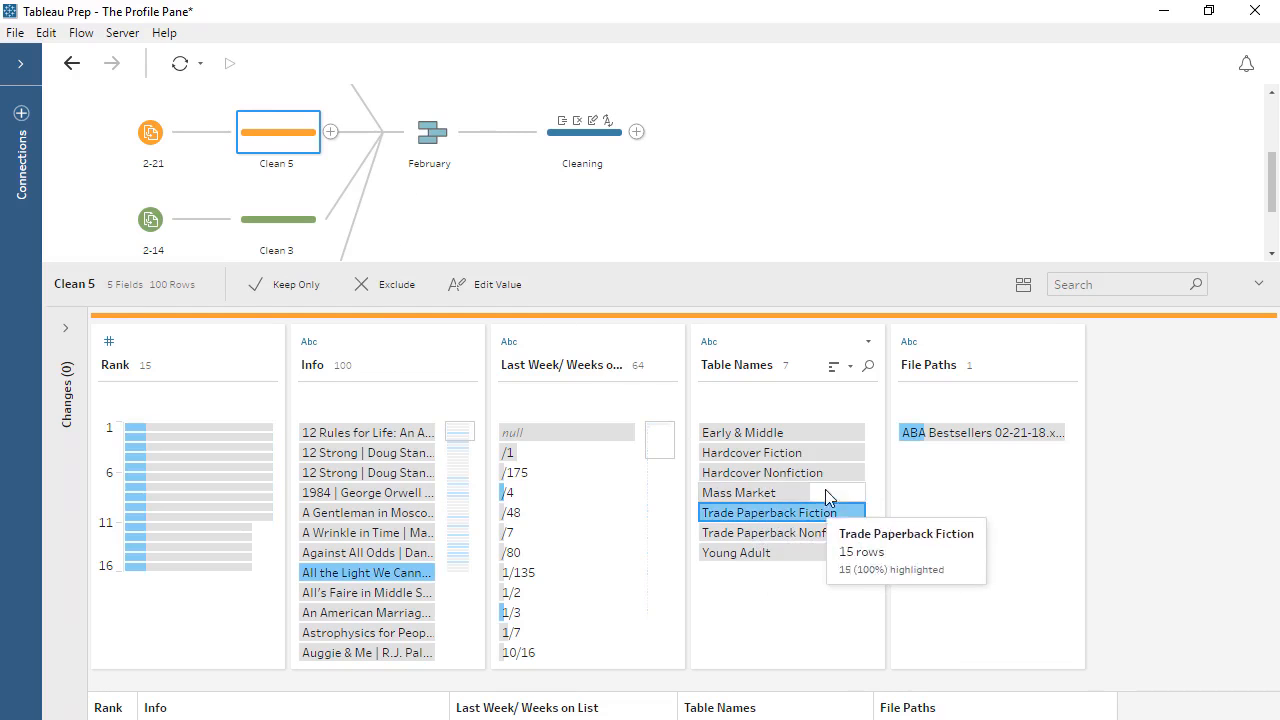
{"action": "left_click", "coordinate": [1023, 285]}
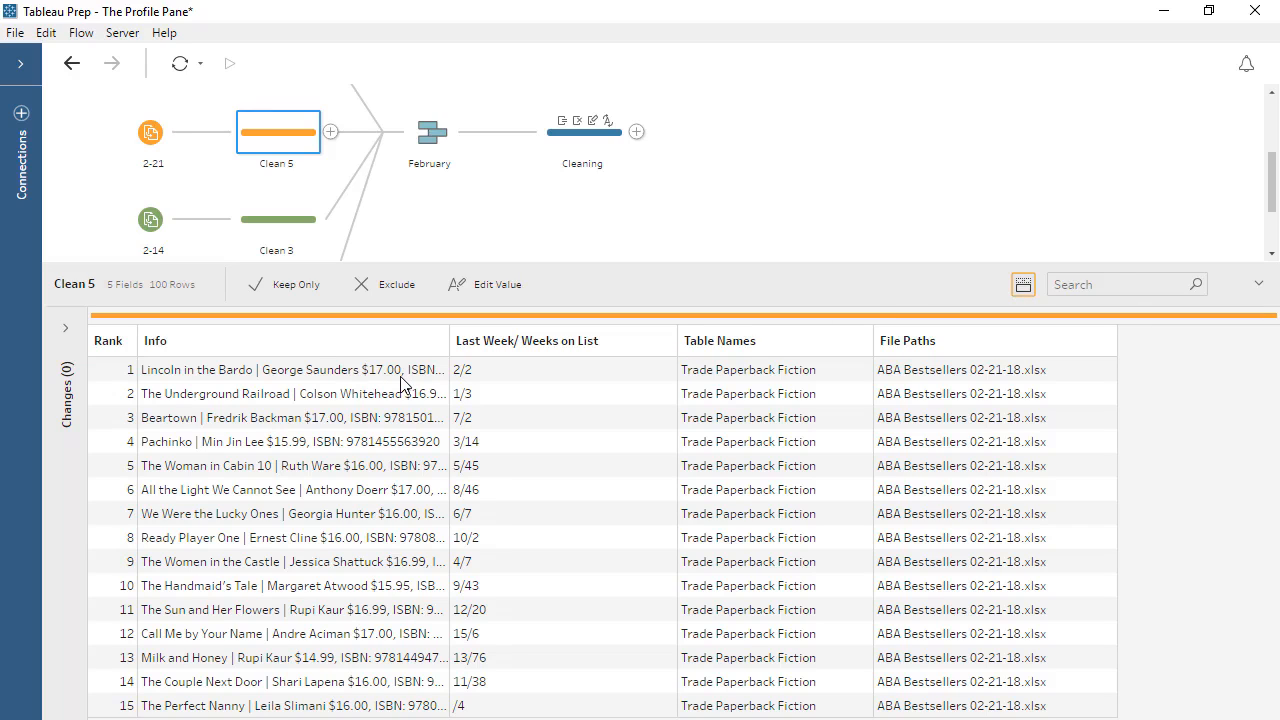
{"action": "left_click", "coordinate": [1022, 286]}
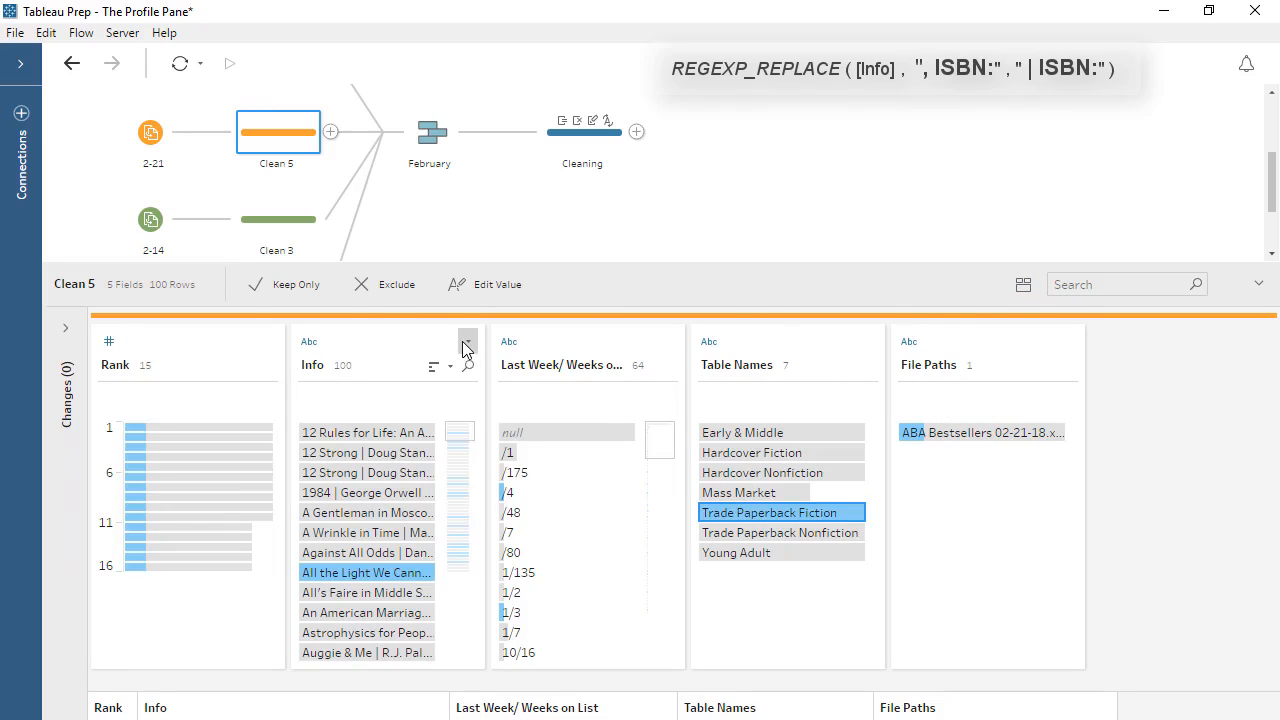
Overwrite the Info field with the calculation REGEXP_REPLACE([Info], ", ISBN:", " | ISBN:") and check the outcome in the Cleaning step.
{"action": "left_click", "coordinate": [467, 341]}
{"action": "left_click", "coordinate": [491, 573]}
{"action": "type", "text": "Info"}
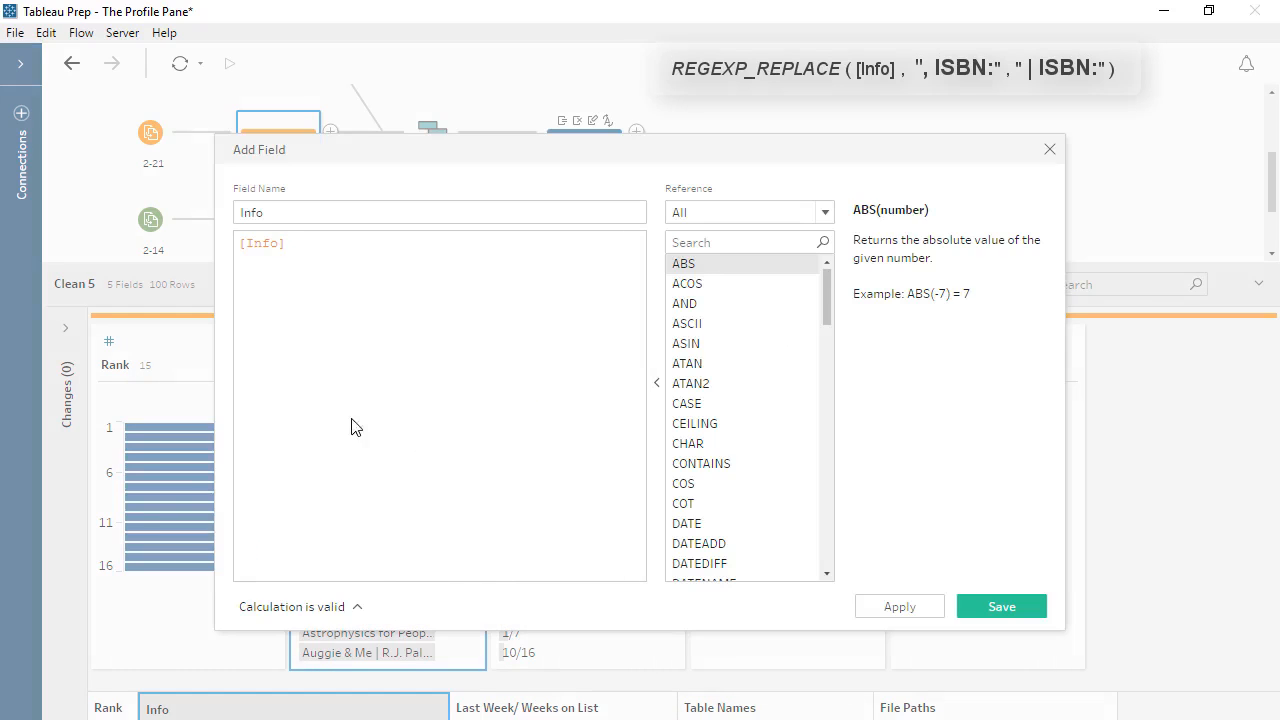
{"action": "key", "text": "ctrl+a"}
{"action": "type", "text": "REGEXP_REPLACE([Info], \", ISBN:\", \" | ISBN:\")"}
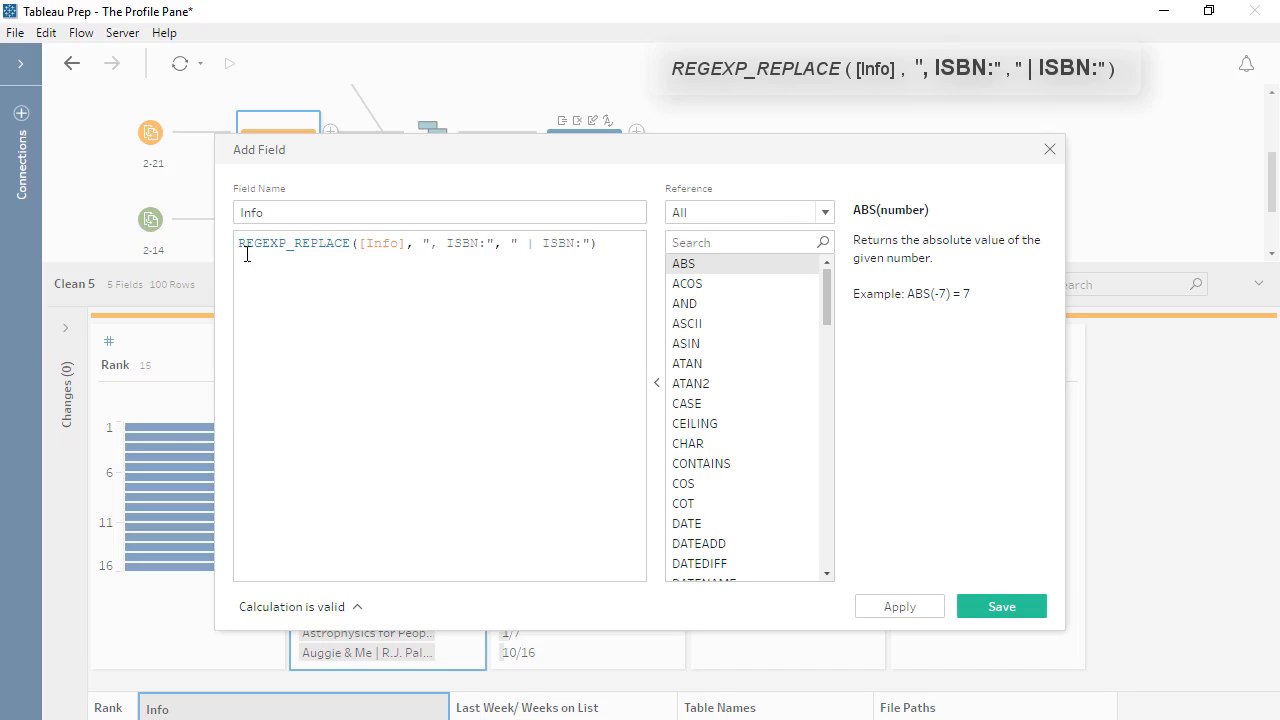
{"action": "left_click", "coordinate": [994, 607]}
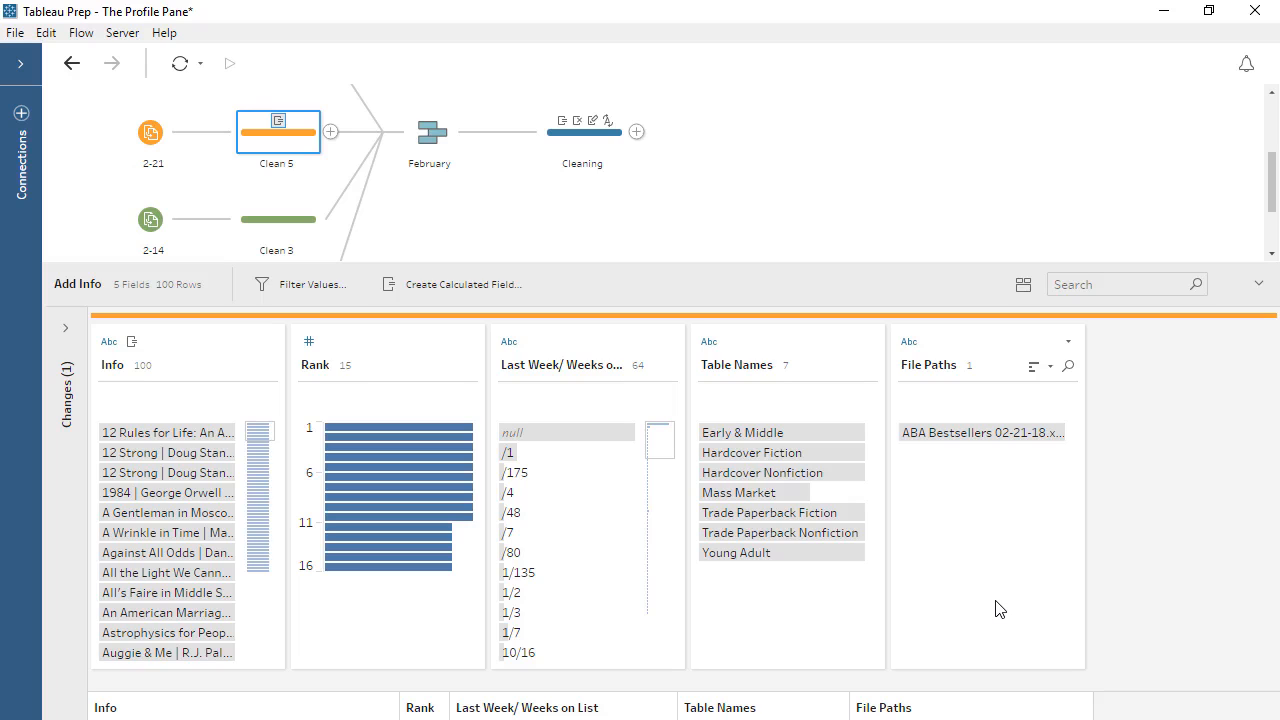
{"action": "left_click", "coordinate": [598, 146]}
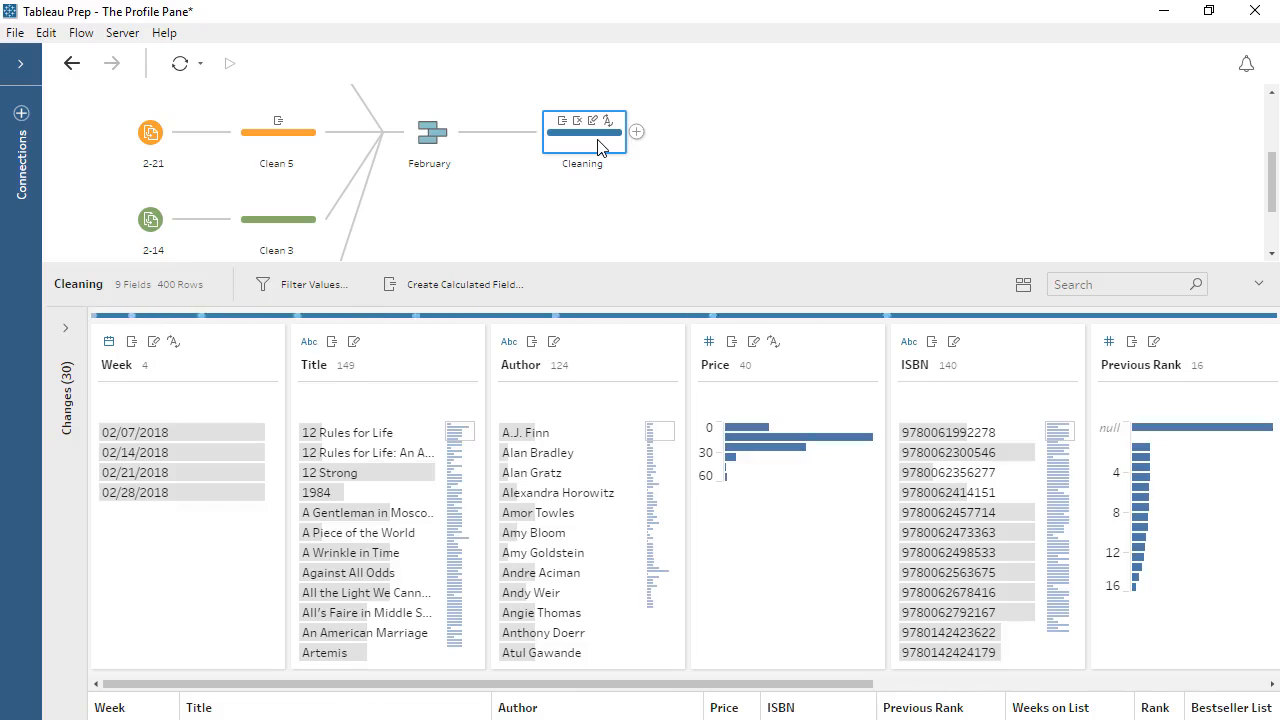